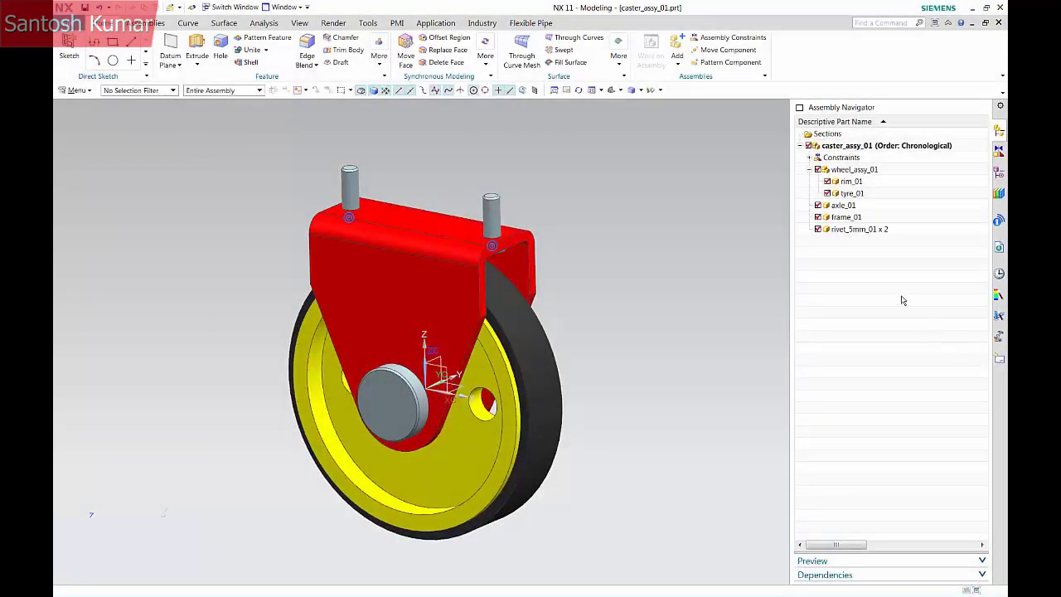
Highlight axle_01, frame_01, the rivets, wheel_assy_01, rim_01 and tyre_01 in the caster model.
left_click(845, 206)
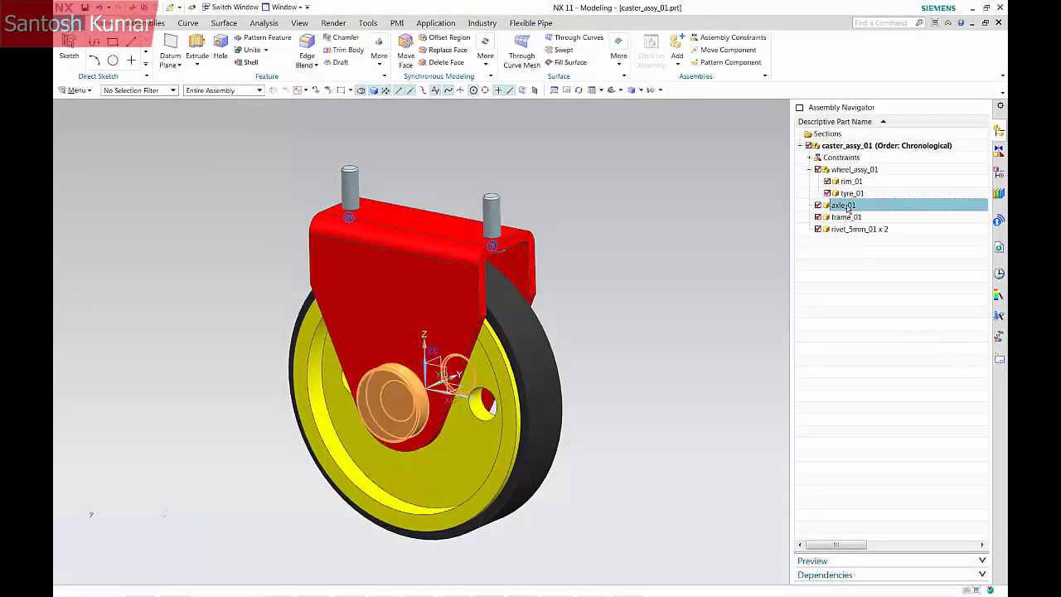
left_click(845, 217)
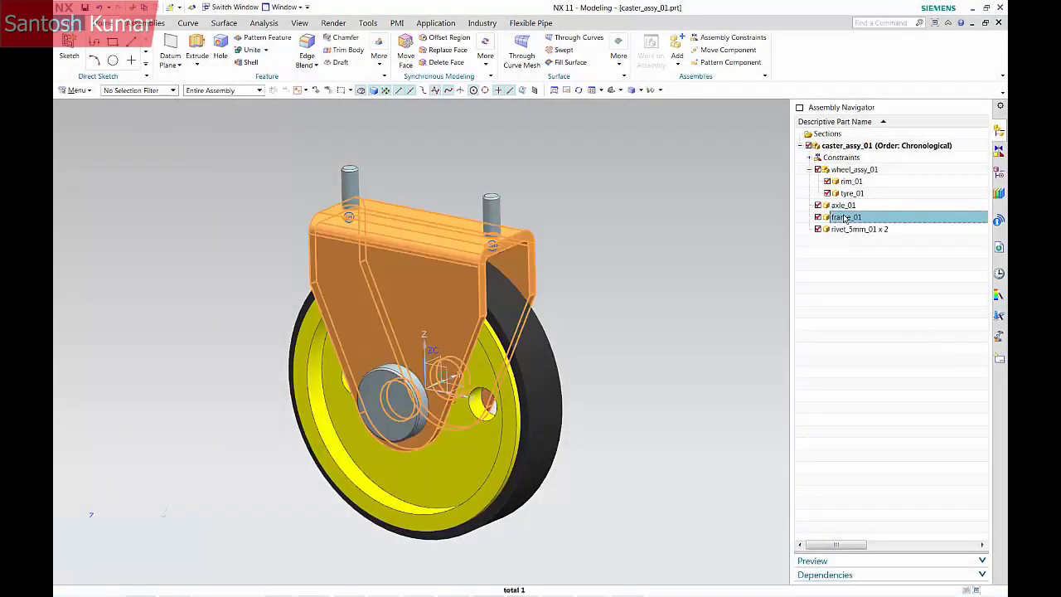
left_click(847, 230)
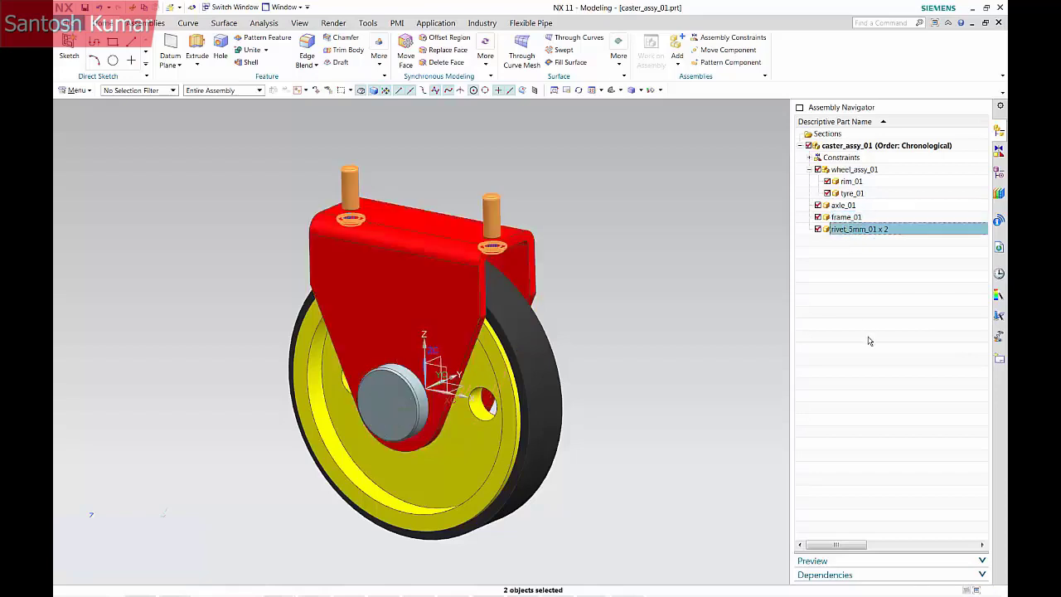
left_click(861, 170)
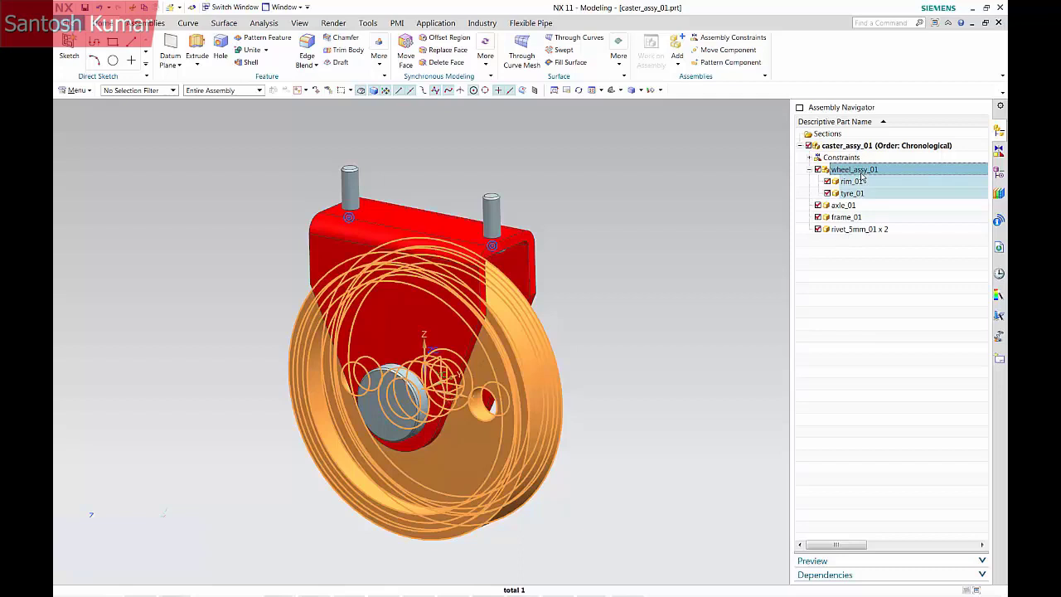
left_click(856, 182)
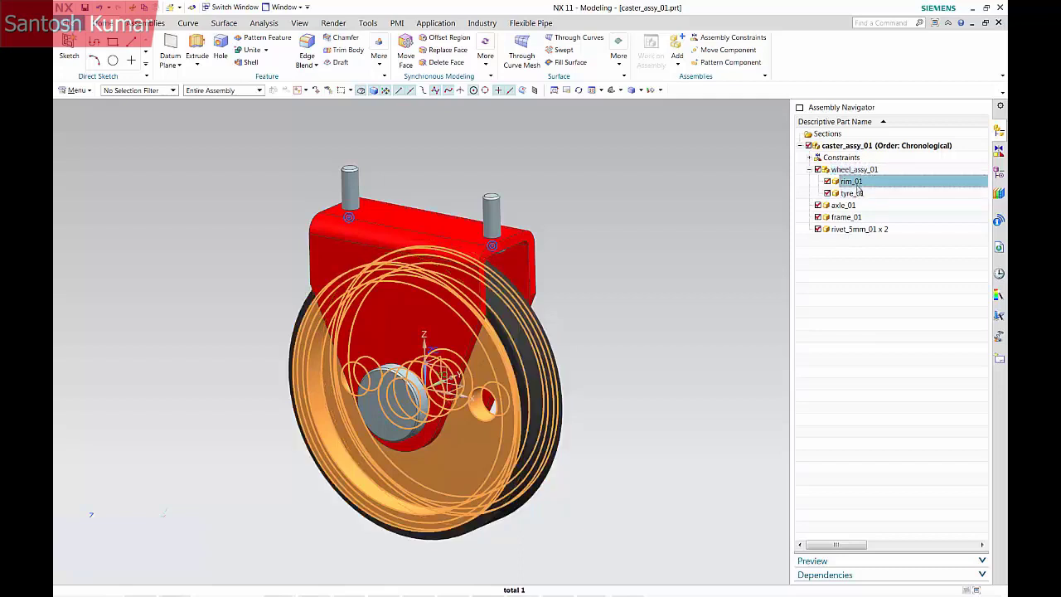
left_click(854, 193)
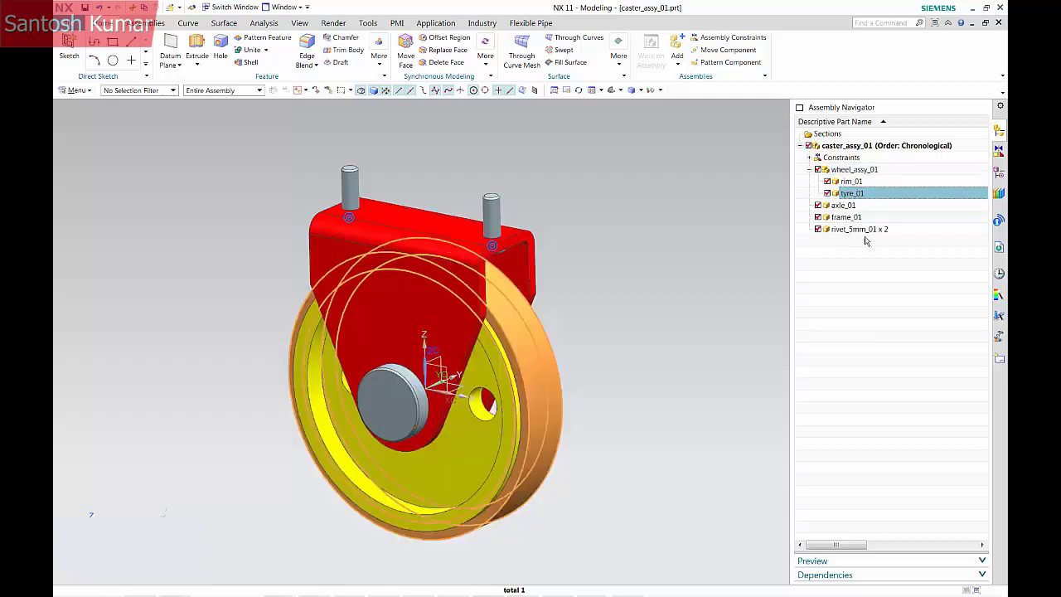
left_click(870, 354)
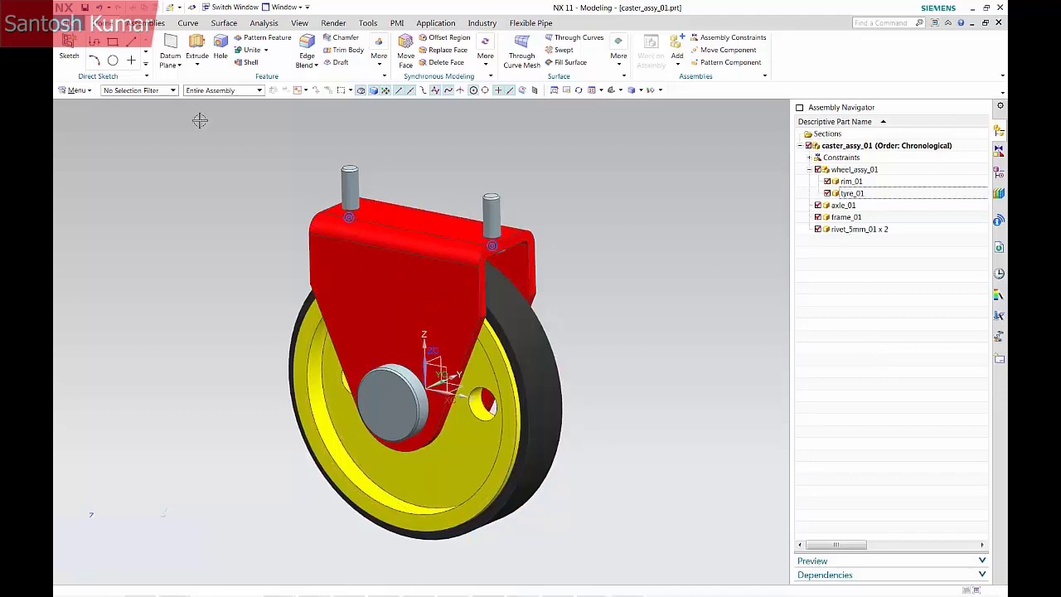
Check the displayed part's properties, where PNAME is CASTER ASSY, without changing anything.
left_click(76, 33)
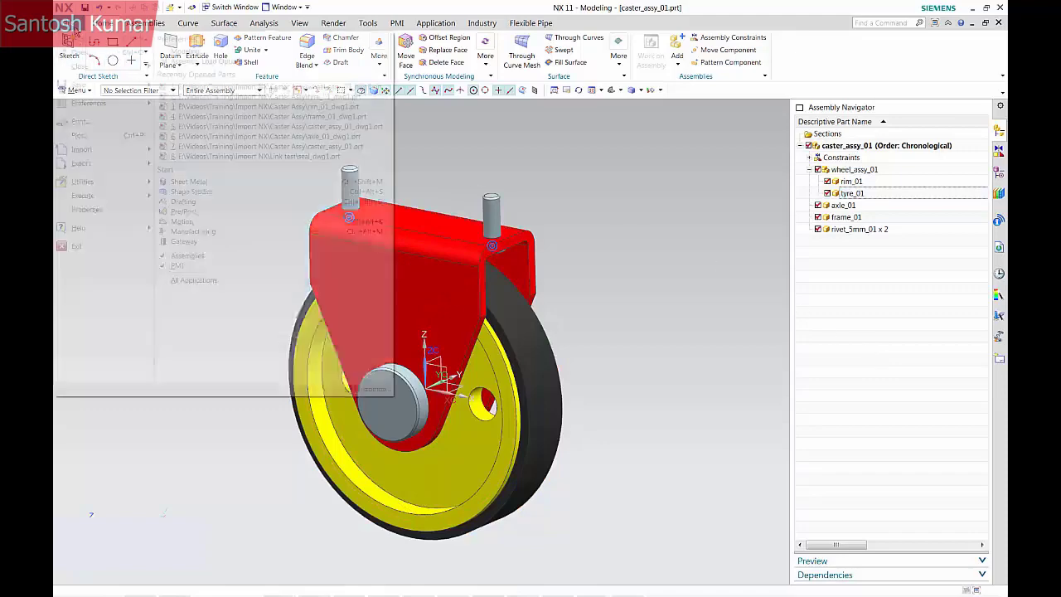
left_click(87, 209)
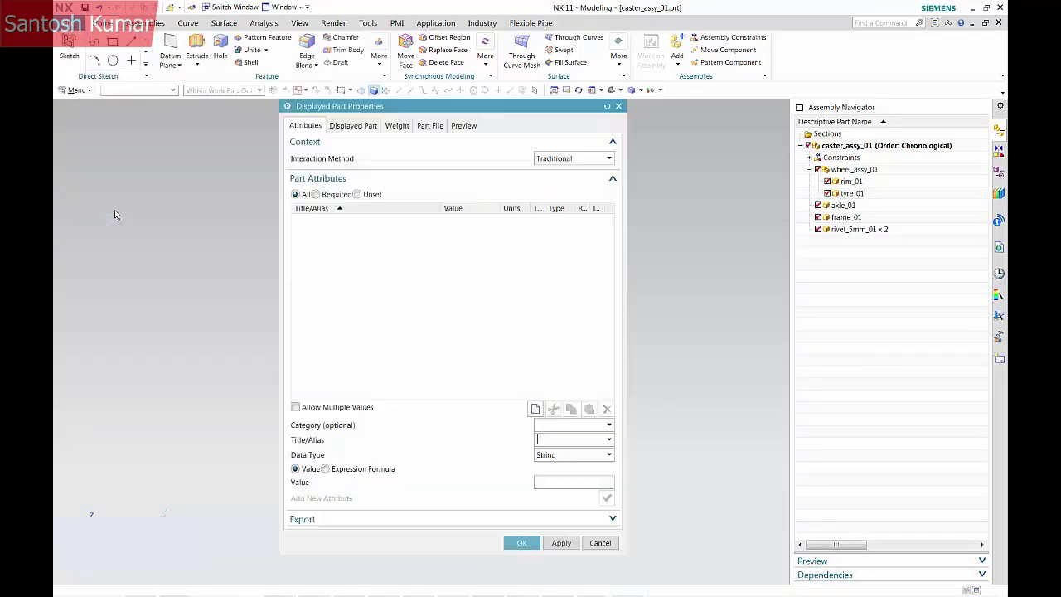
left_click(371, 232)
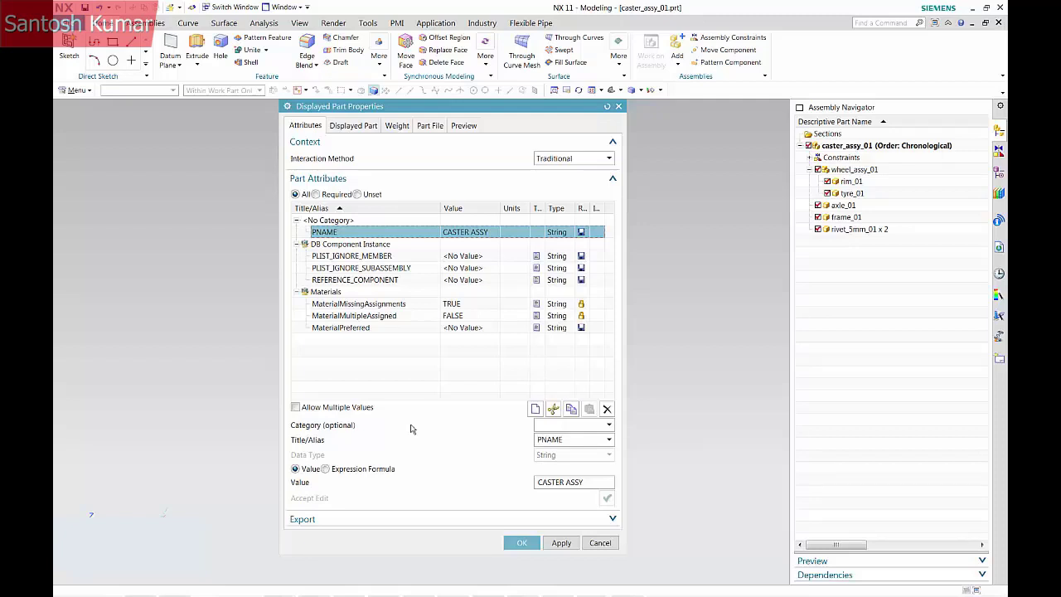
left_click(600, 542)
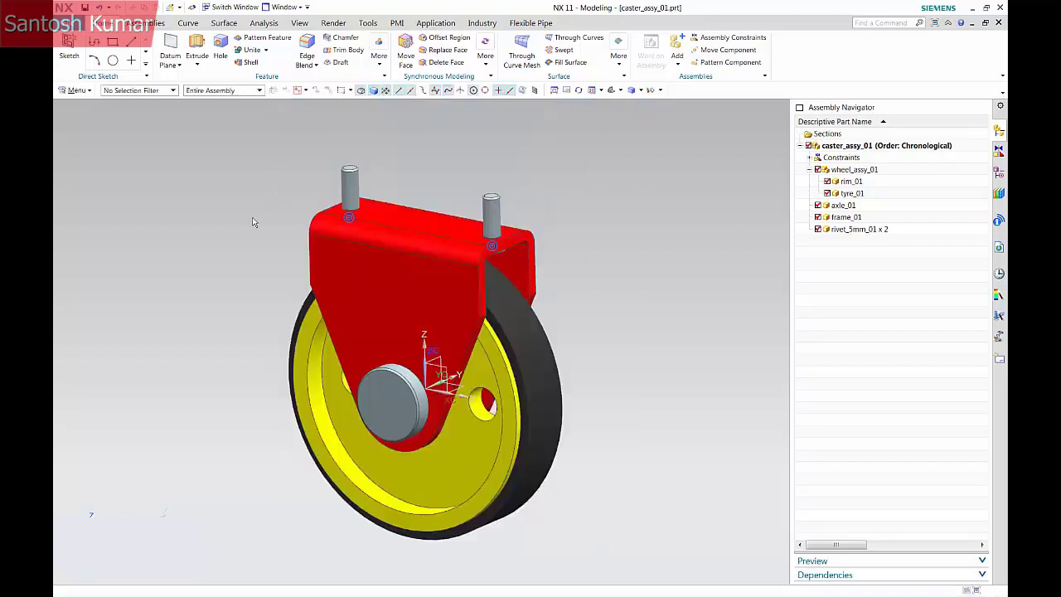
Look through the caster assembly, rim_01, frame_01 and wheel_assy_01 drawings, then return to the 3D assembly.
left_click(233, 7)
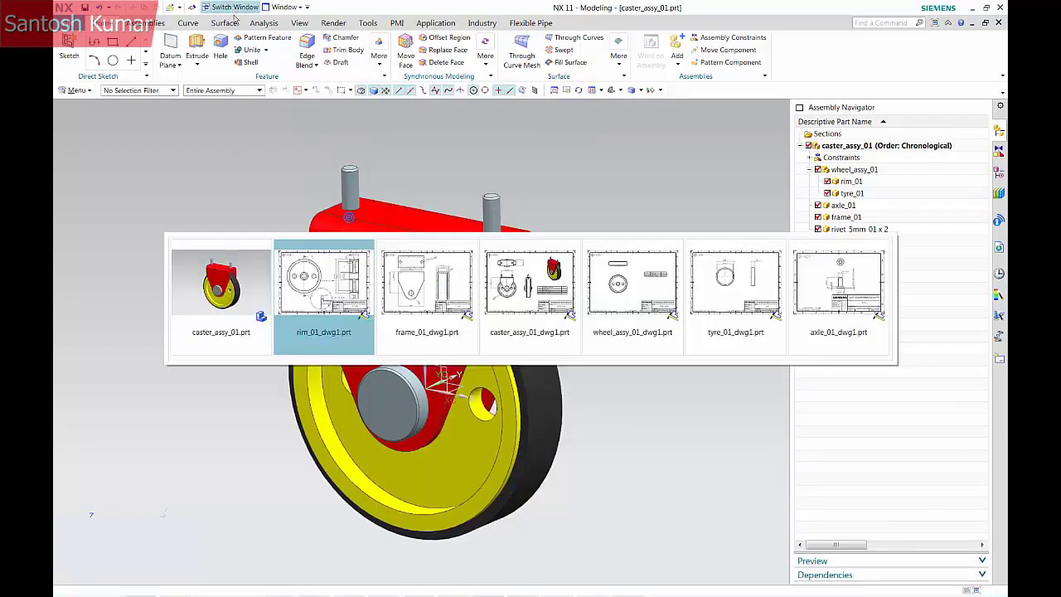
left_click(495, 292)
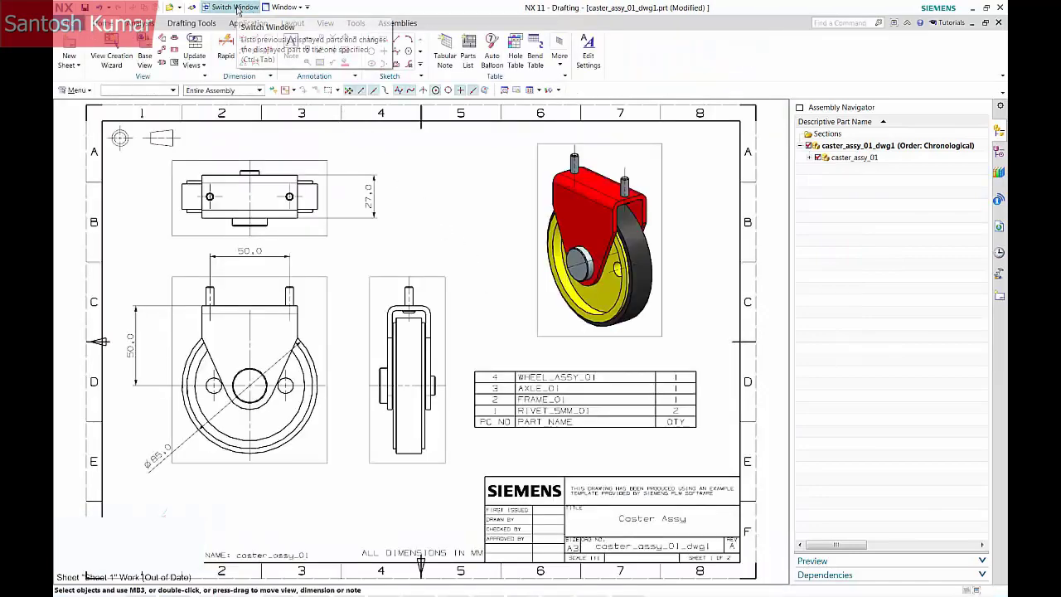
left_click(235, 8)
left_click(424, 289)
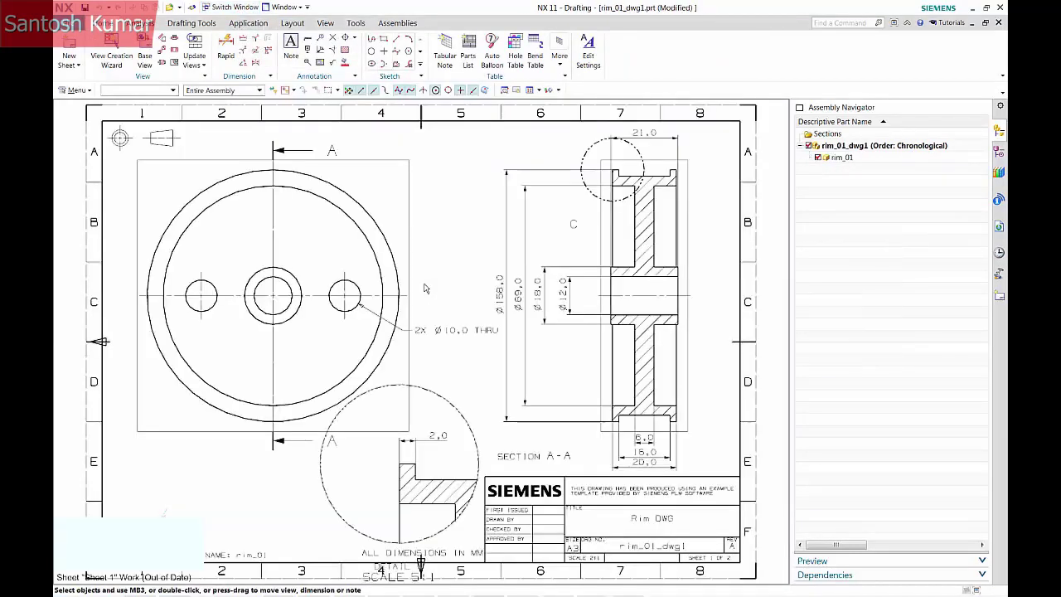
left_click(236, 8)
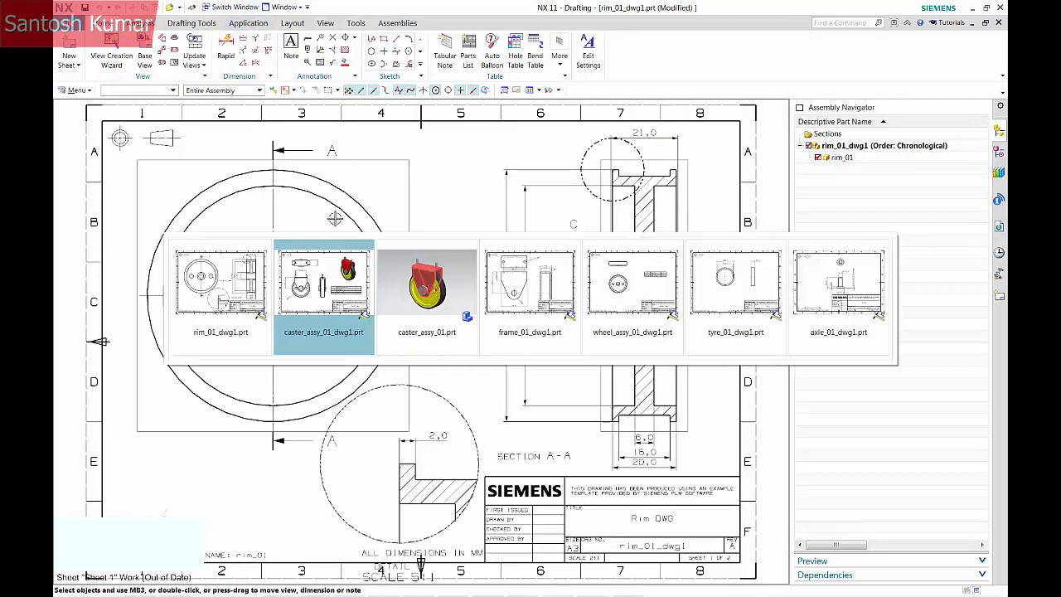
left_click(503, 293)
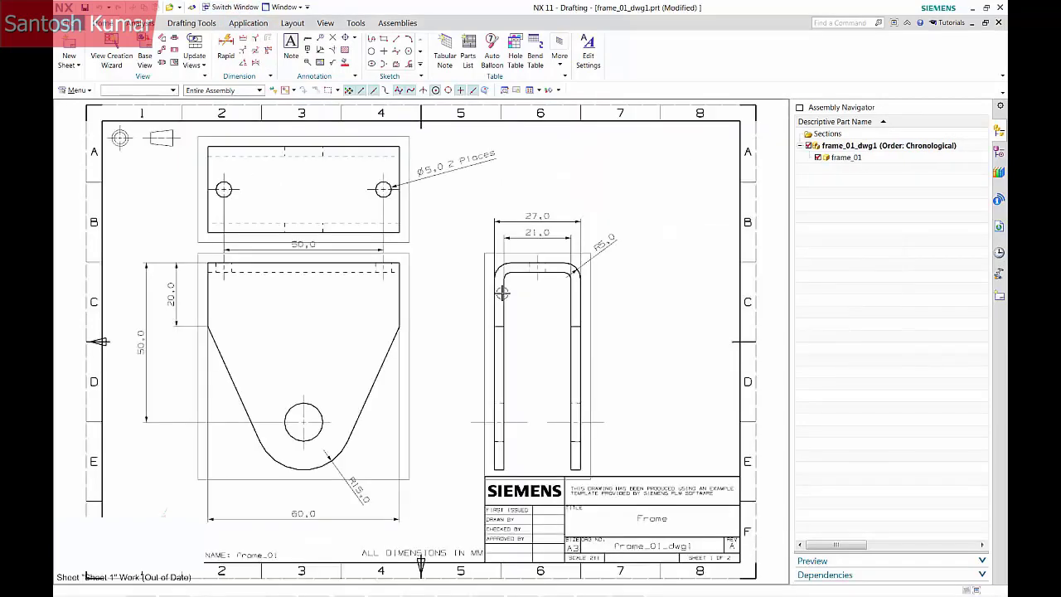
left_click(236, 8)
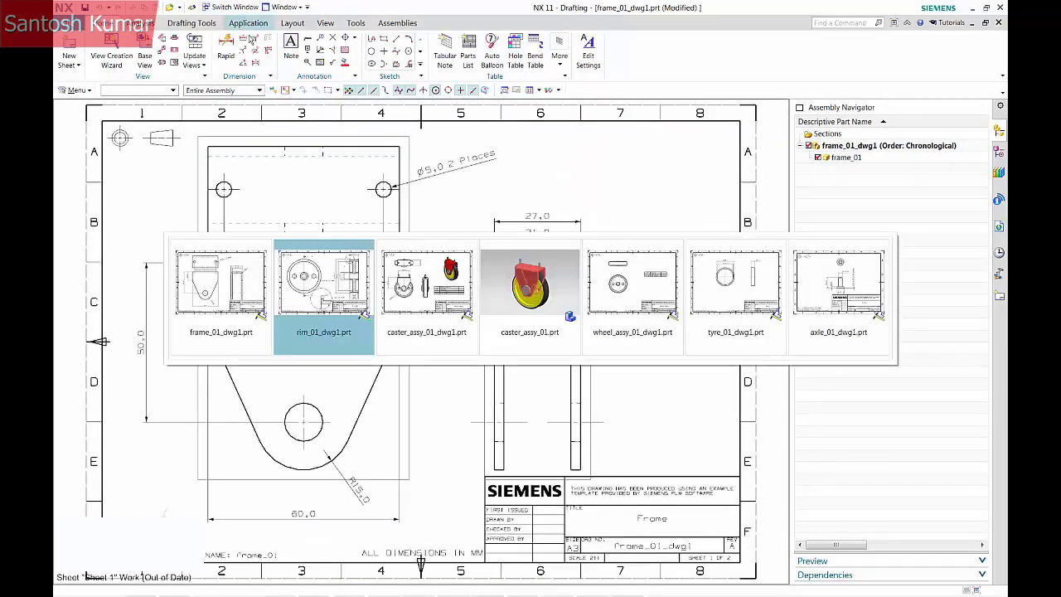
left_click(632, 286)
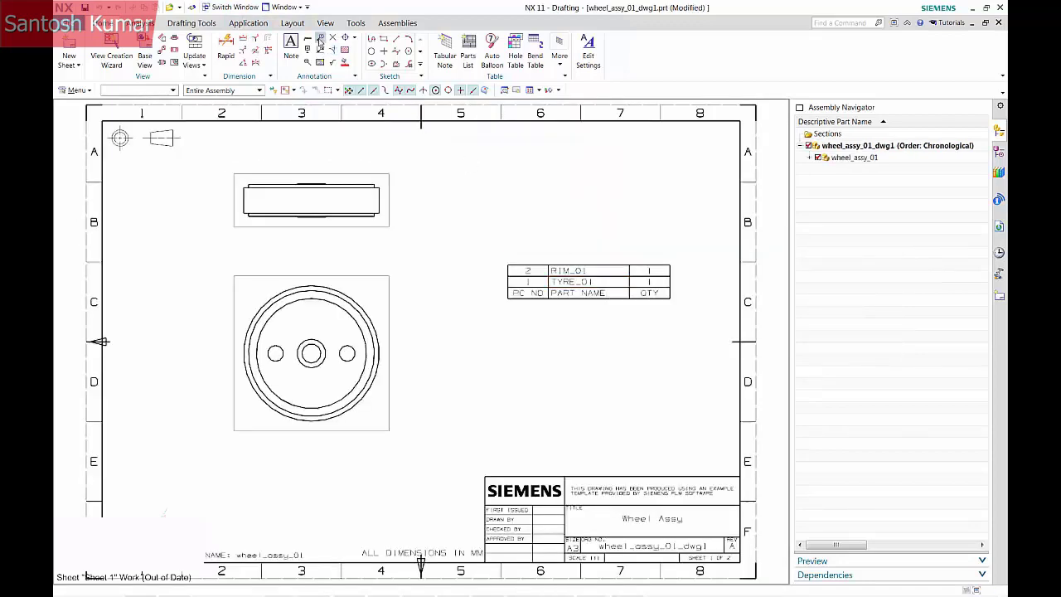
left_click(232, 7)
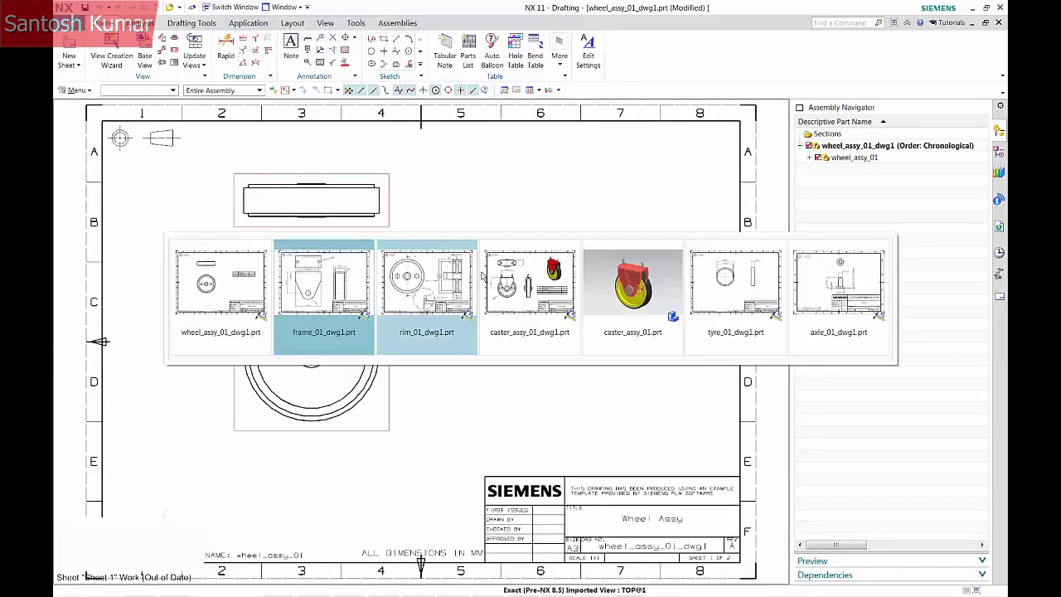
left_click(597, 290)
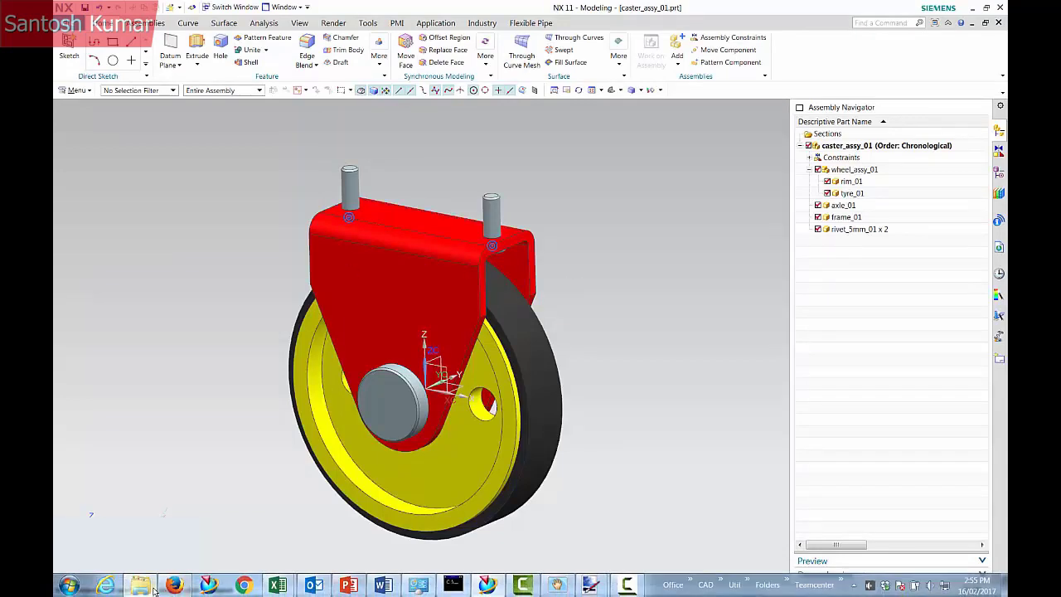
Review the 13 part files in the Caster Assy folder in Windows Explorer, then minimize it.
left_click(153, 589)
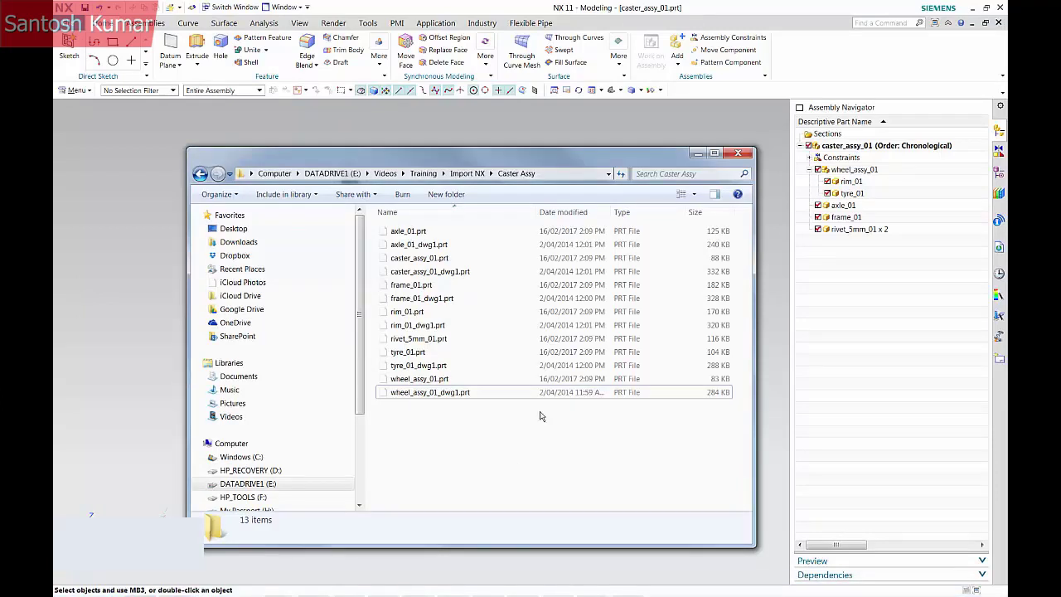
left_click(698, 154)
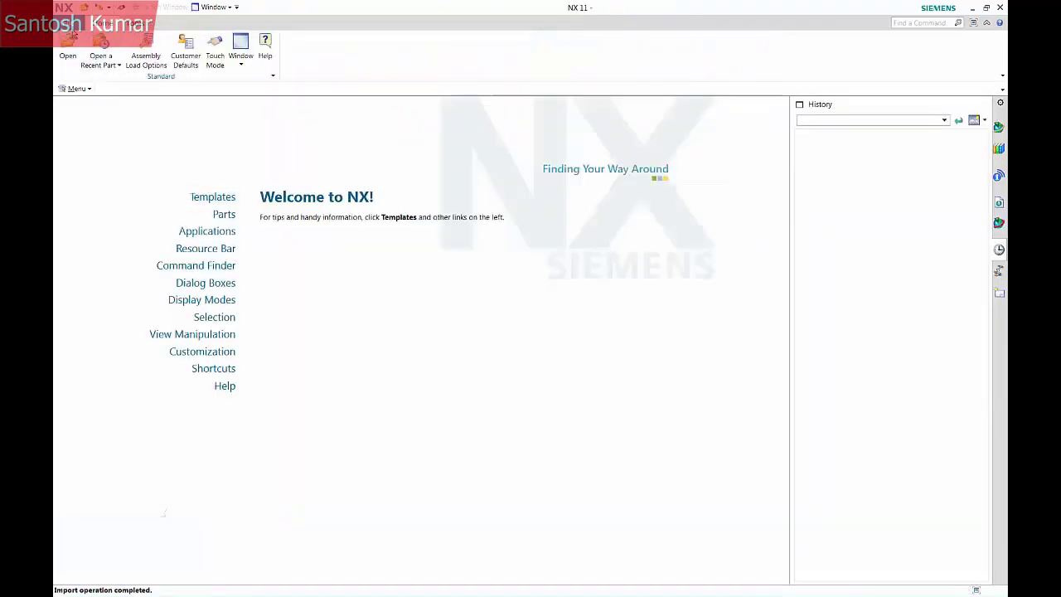
left_click(72, 22)
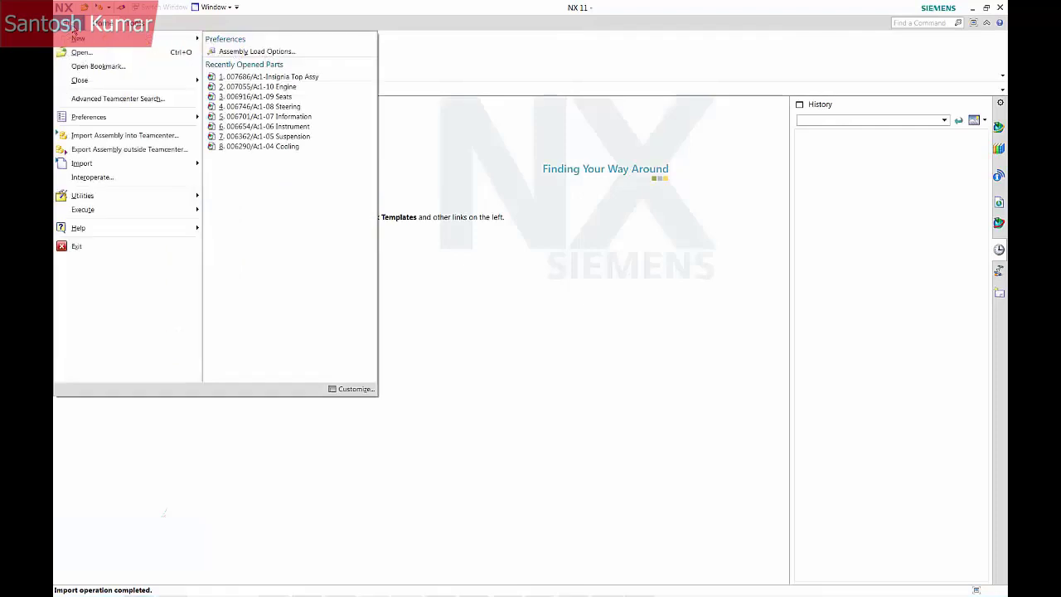
Start Import Assembly into Teamcenter, reset it to defaults, and keep Item as the item type.
left_click(123, 135)
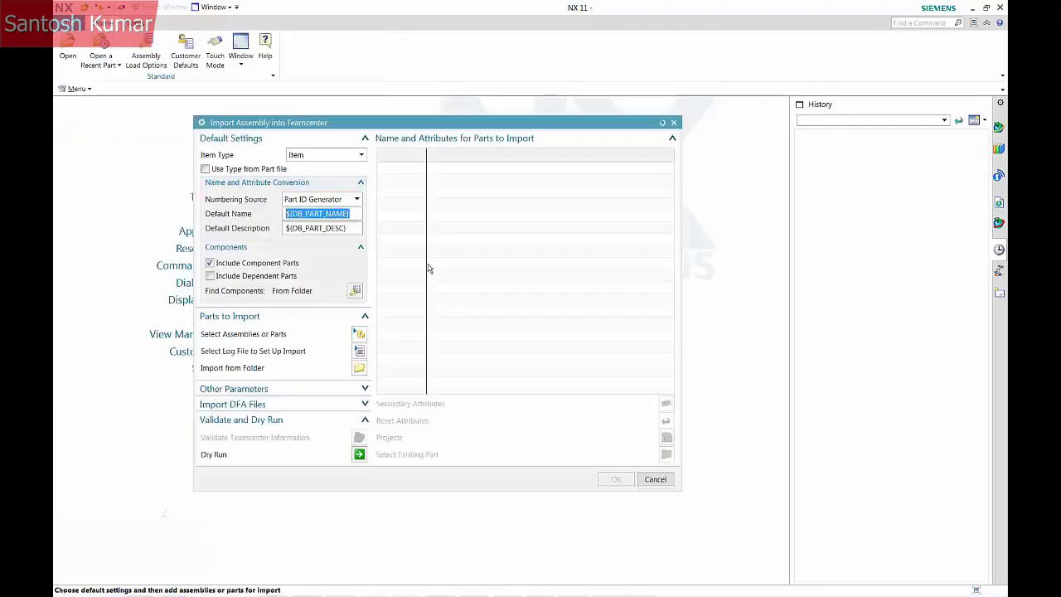
left_click(662, 123)
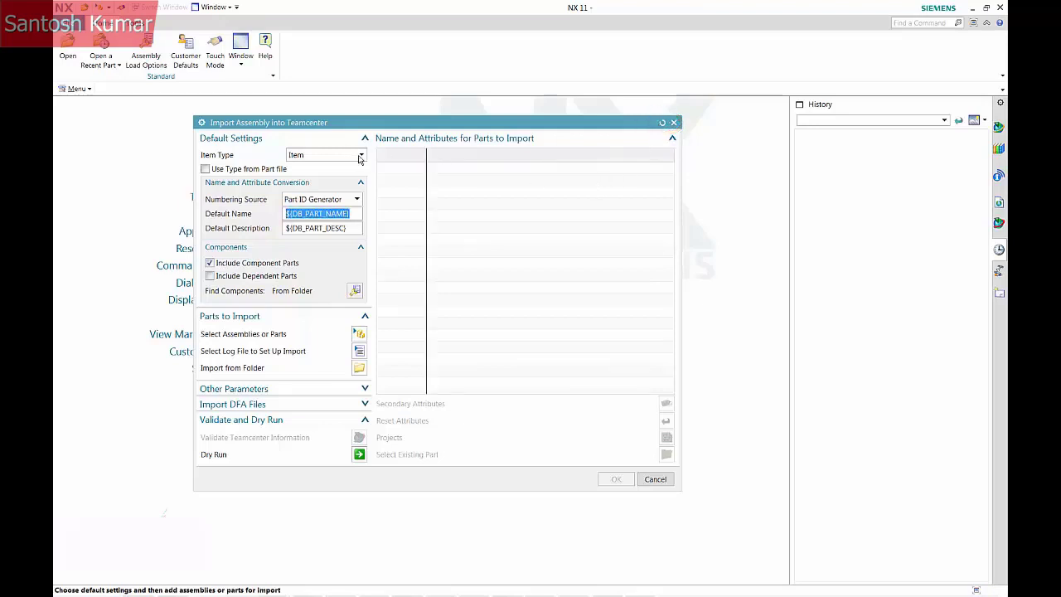
left_click(360, 155)
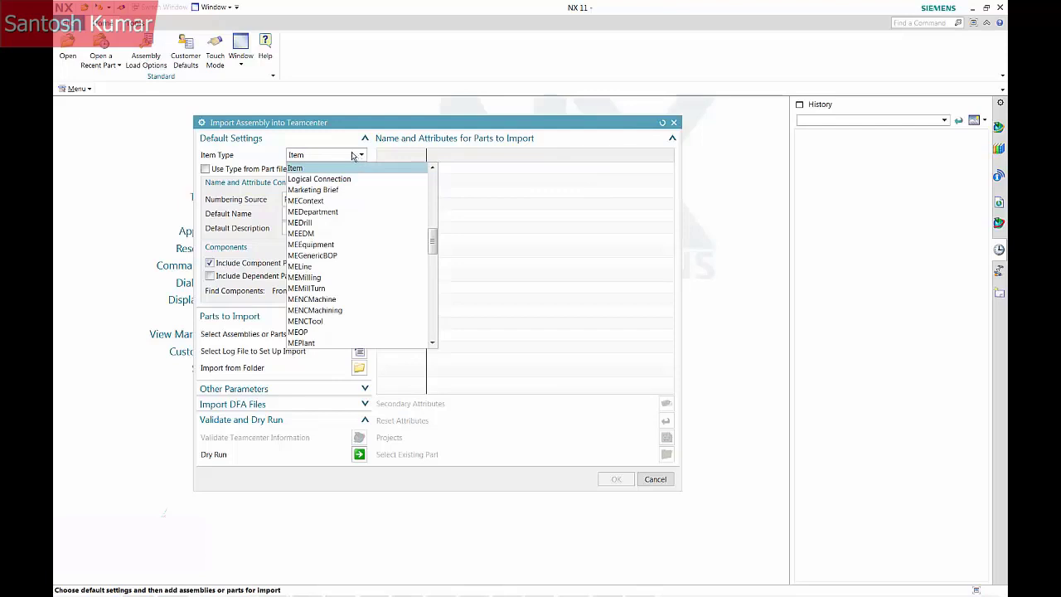
left_click_drag(433, 234, 436, 205)
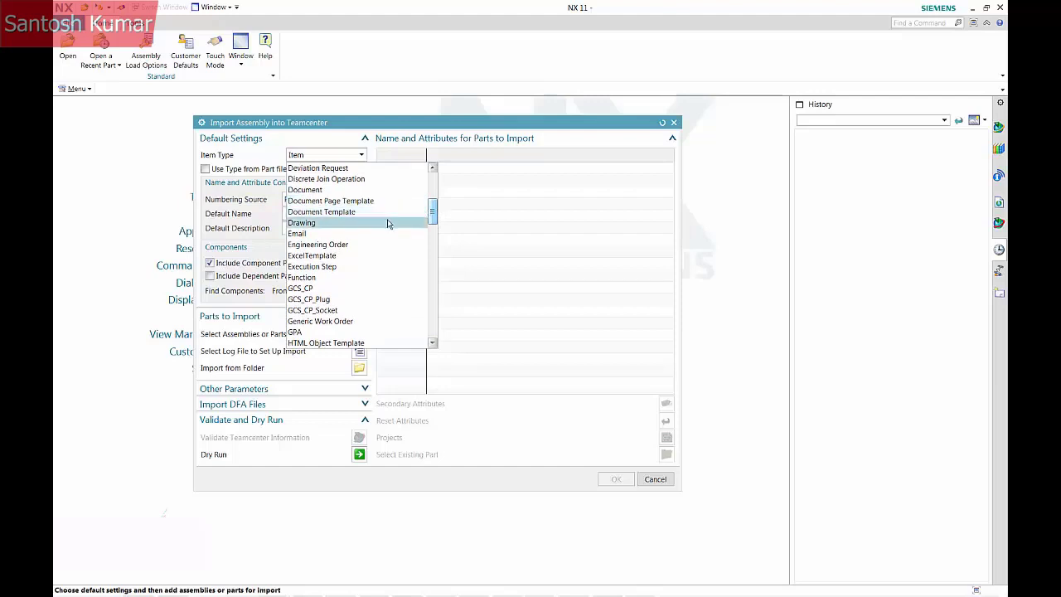
left_click(375, 129)
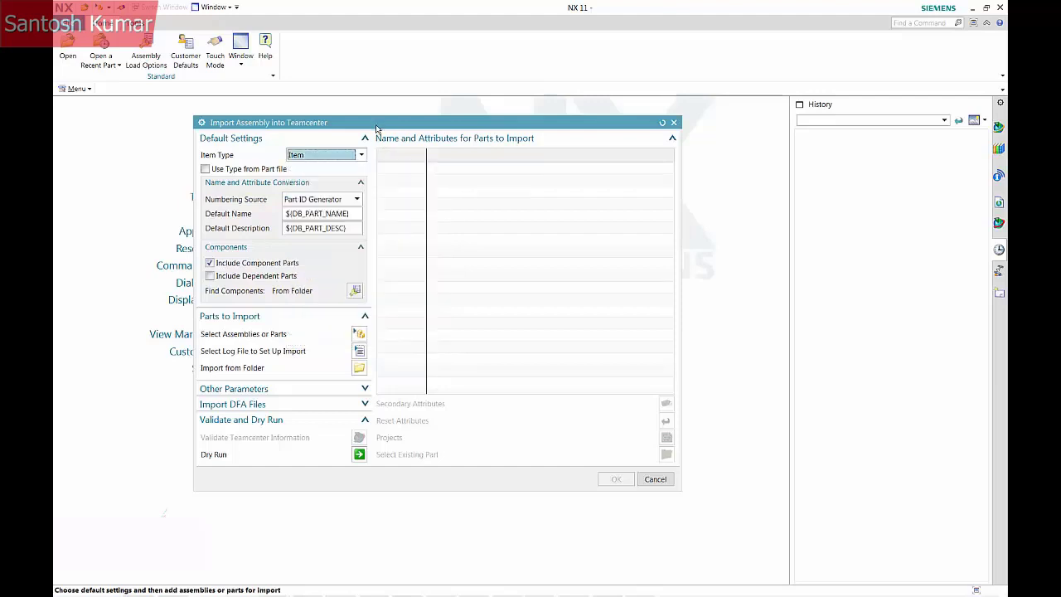
Keep Part ID Generator as the numbering source and bring up the component load options.
left_click(358, 201)
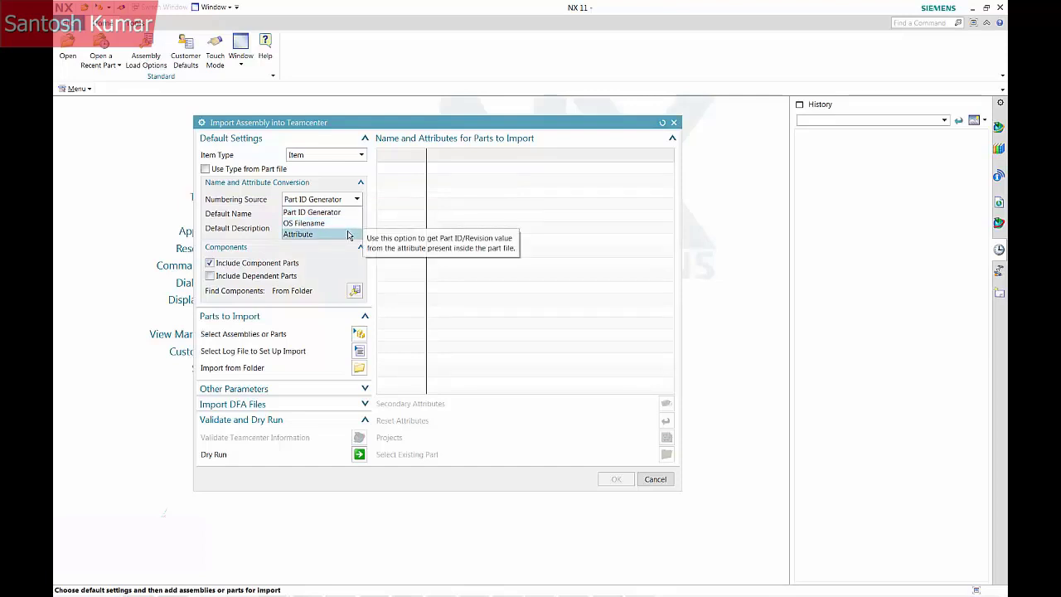
left_click(348, 212)
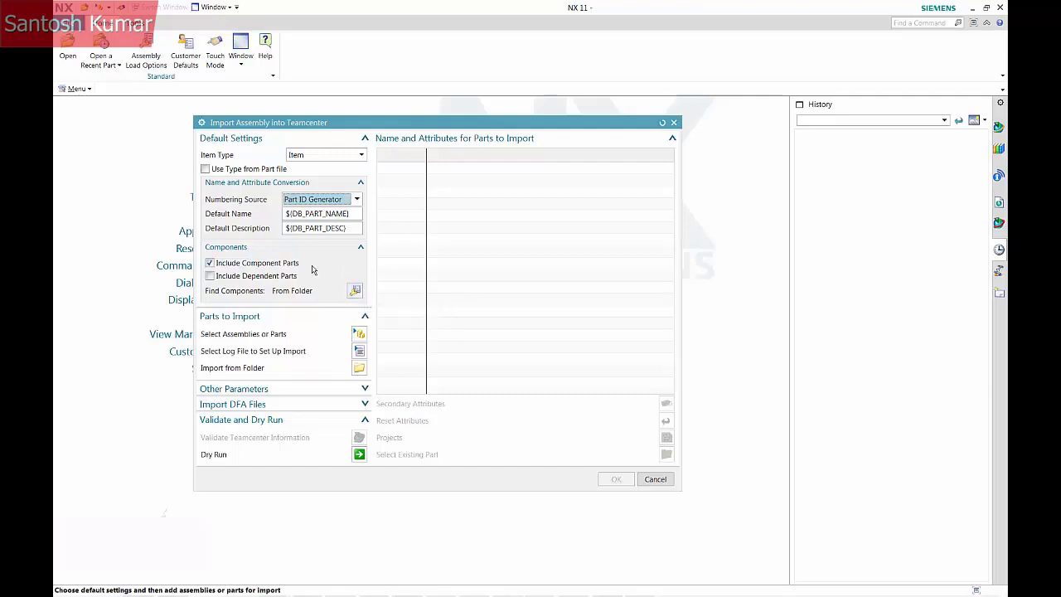
left_click(356, 292)
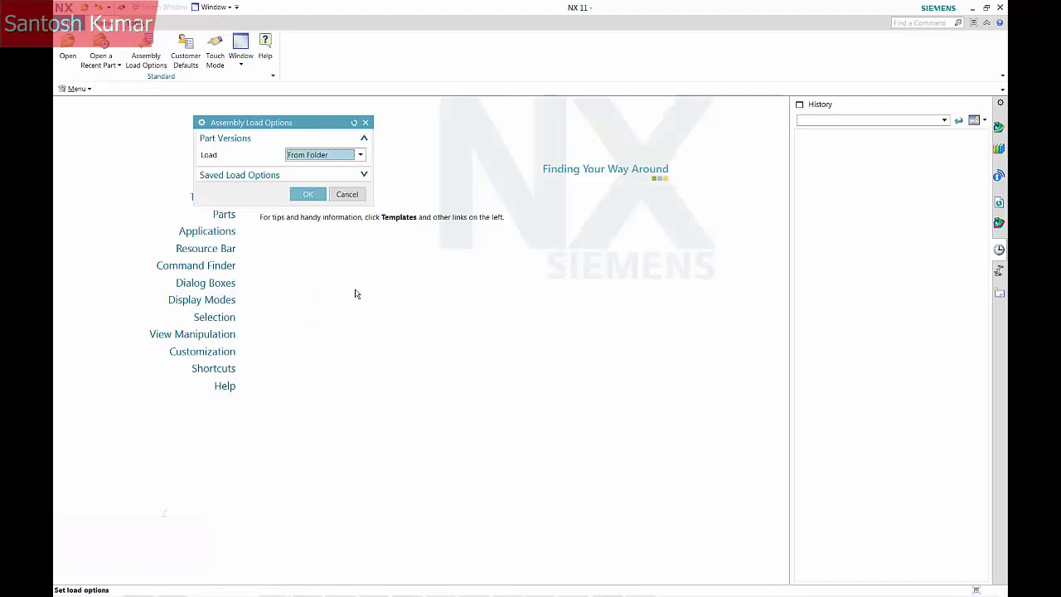
Leave part loading set to From Folder and browse to the Caster Assy part files.
left_click(358, 156)
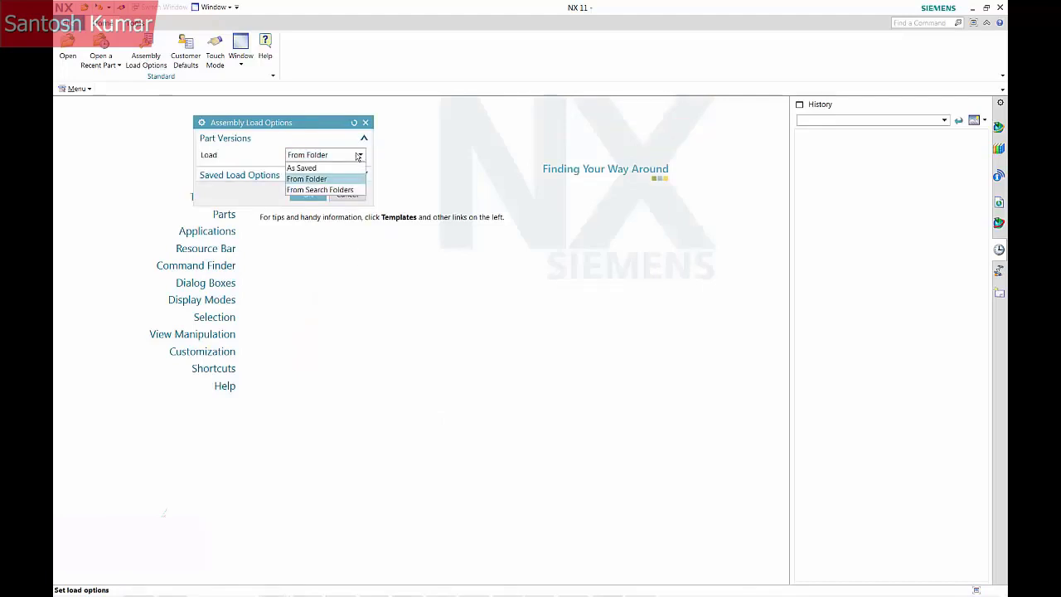
left_click(323, 179)
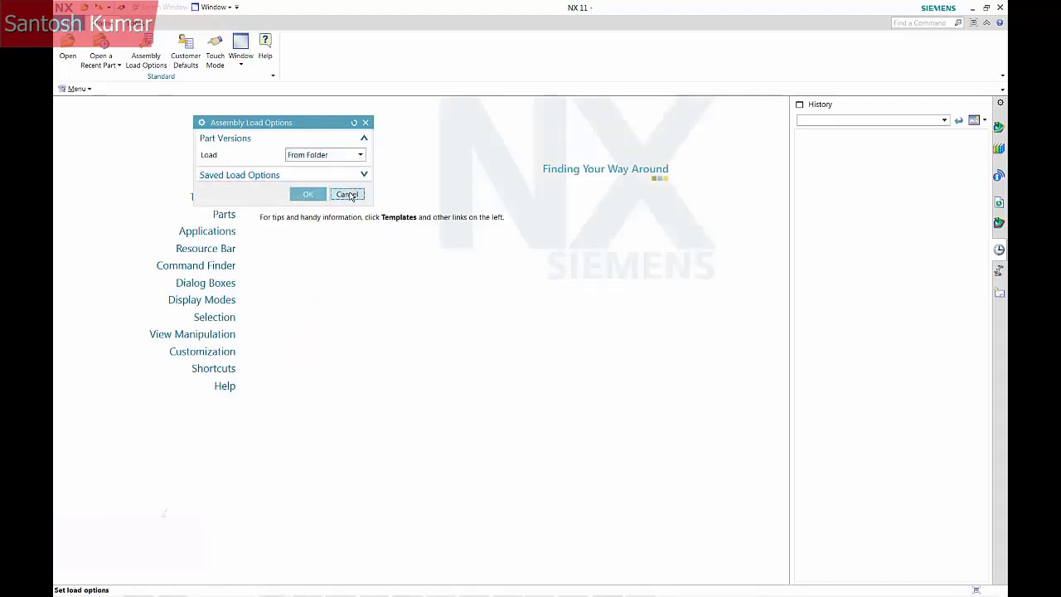
left_click(346, 194)
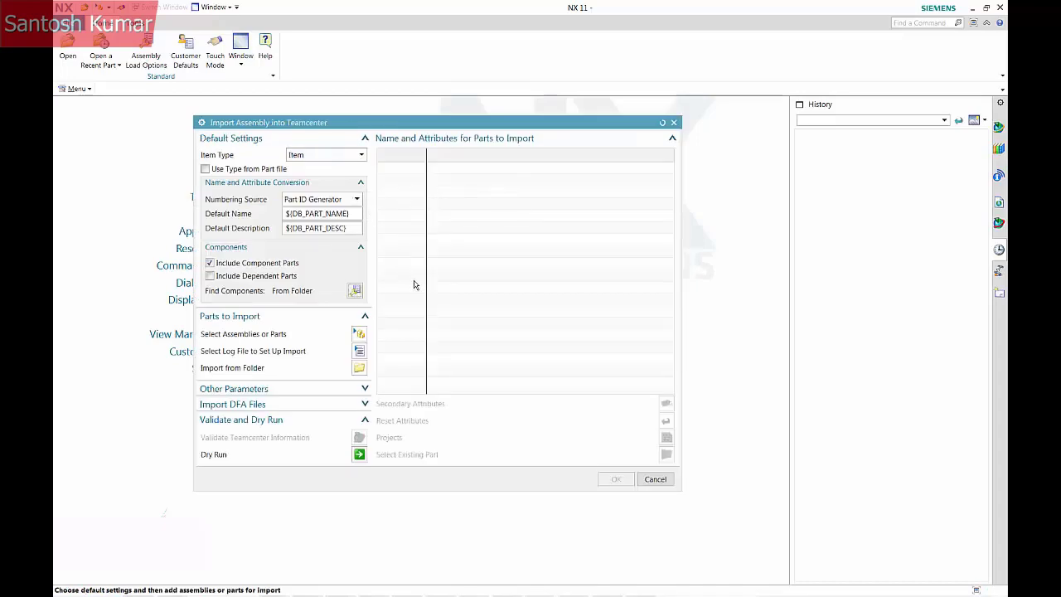
left_click(358, 334)
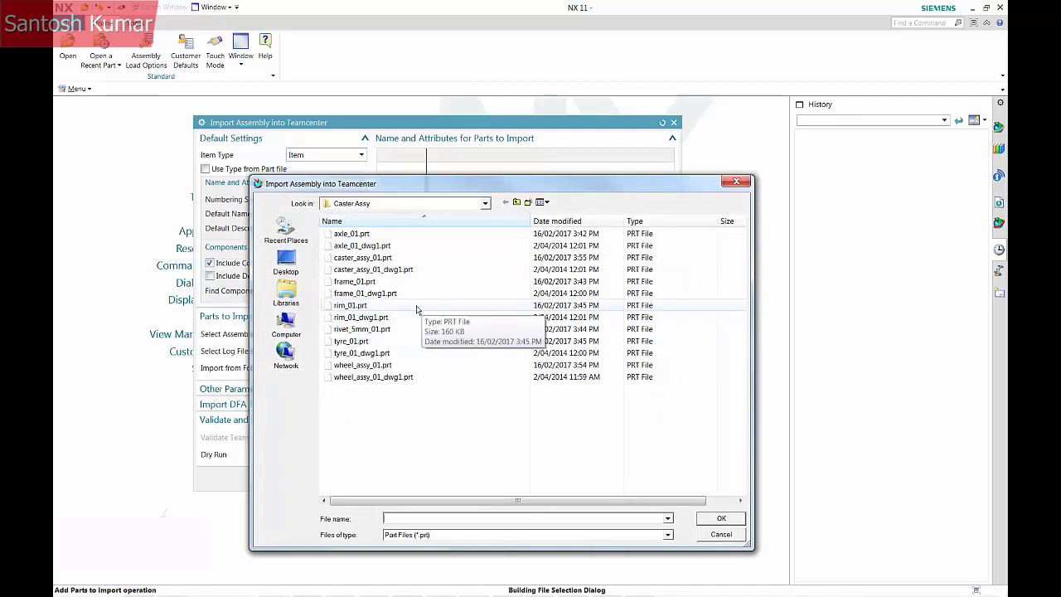
Add rivet_5mm_01.prt to the import list and widen the Object Name column.
left_click(389, 330)
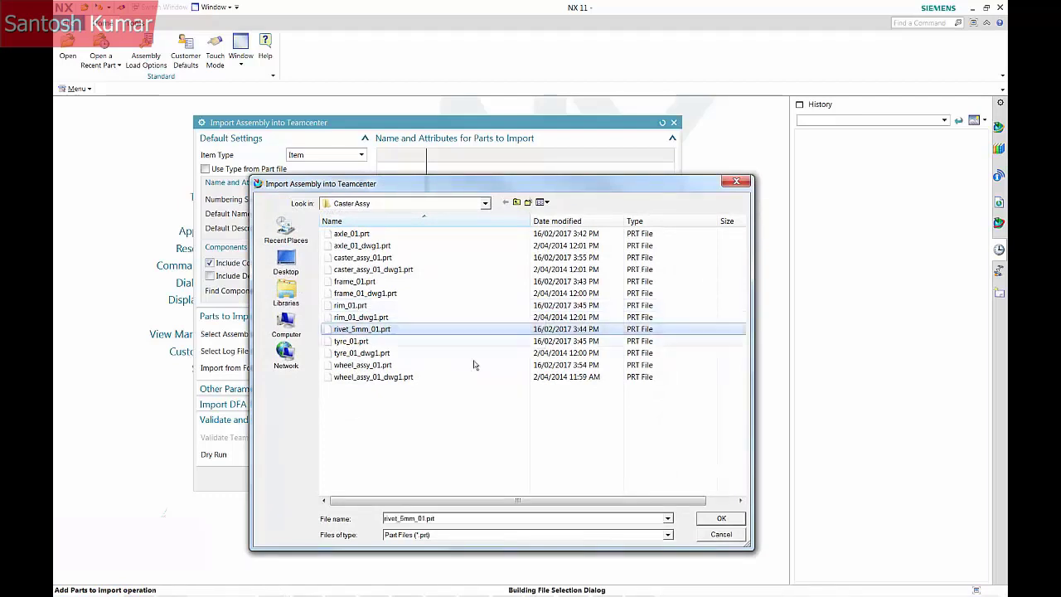
left_click(714, 518)
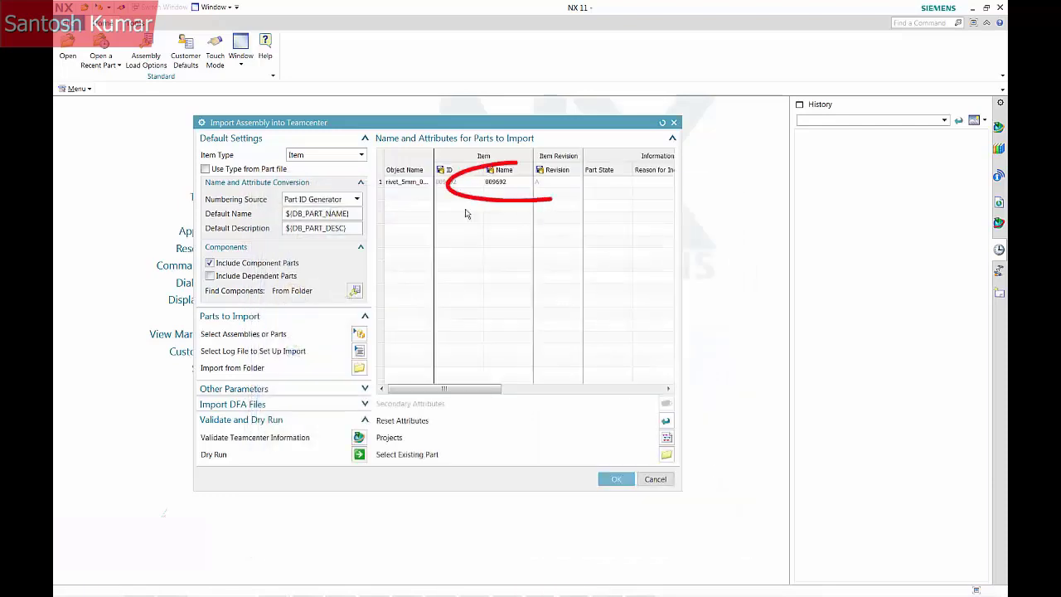
left_click_drag(434, 155, 471, 156)
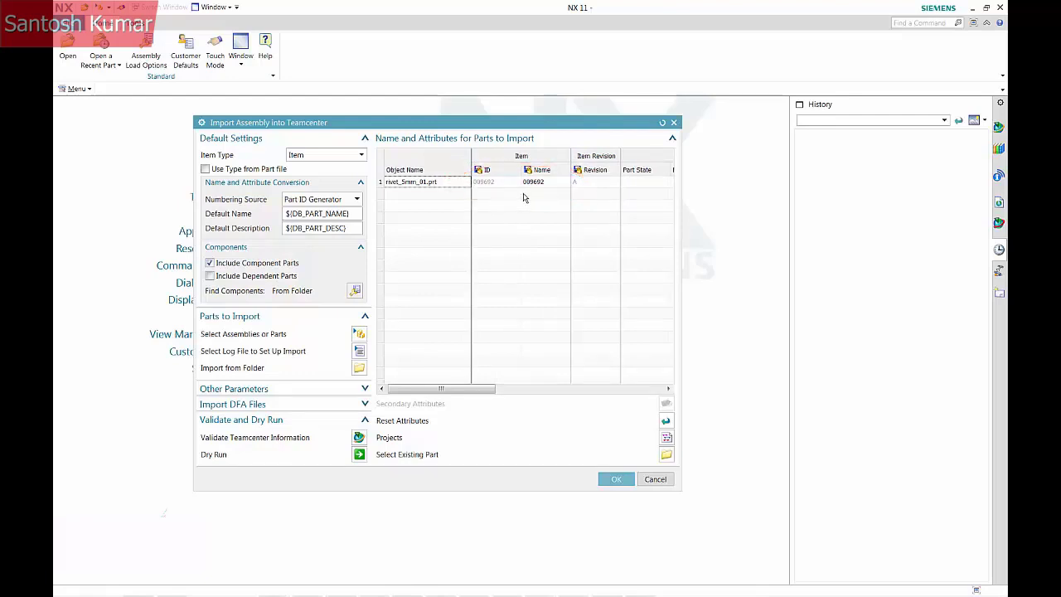
Switch numbering to OS Filename and add axle_01.prt to the import list.
left_click(357, 201)
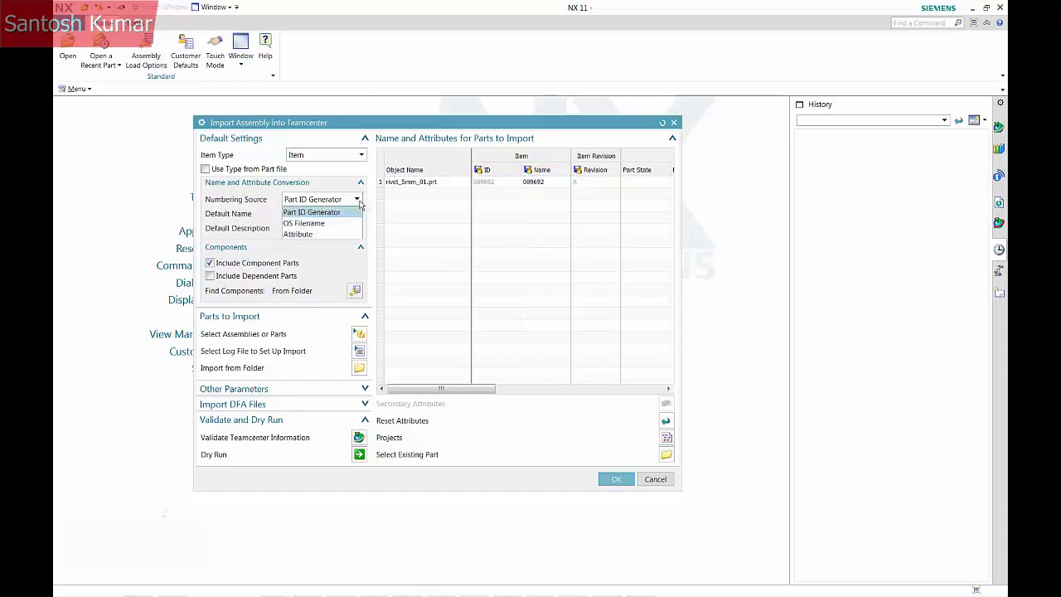
left_click(327, 223)
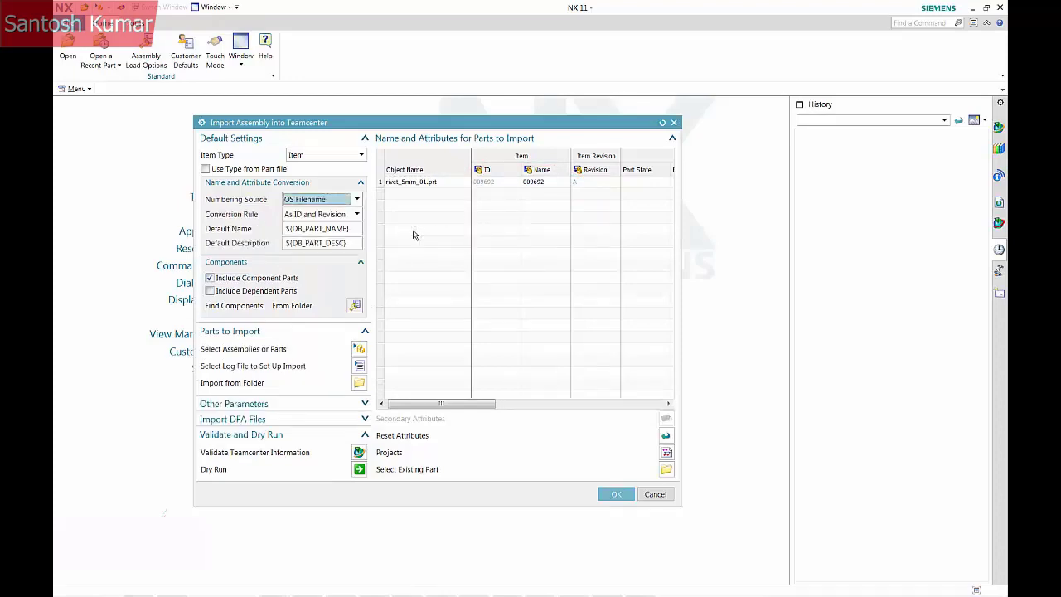
left_click(361, 348)
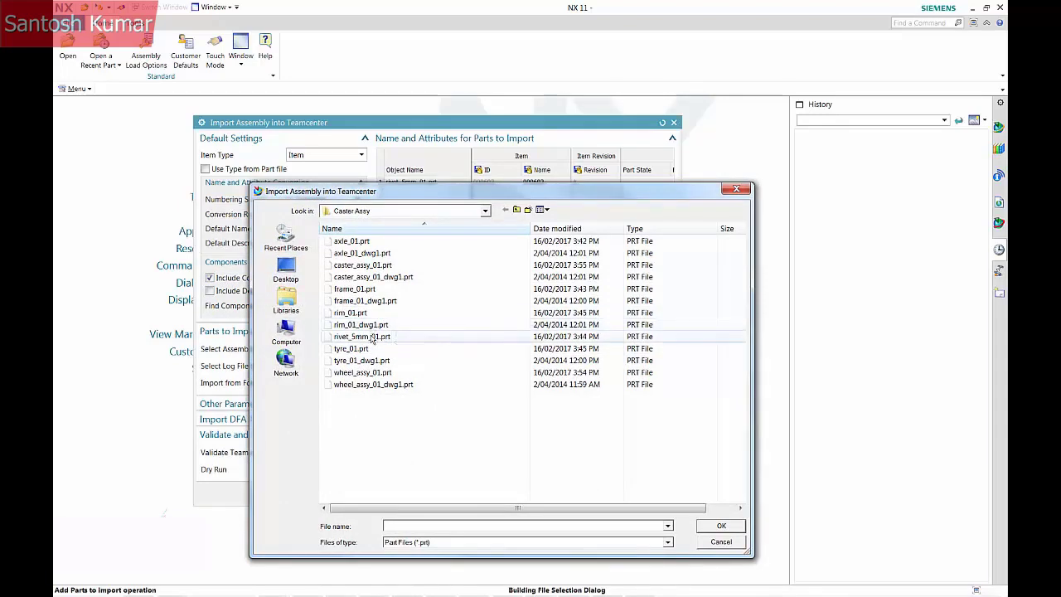
left_click(363, 241)
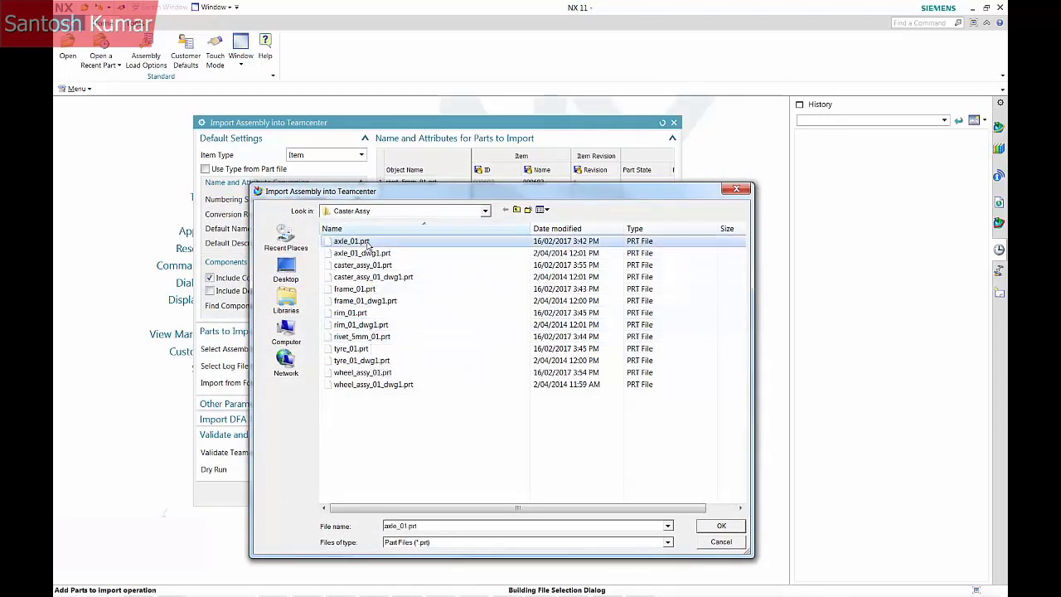
left_click(706, 527)
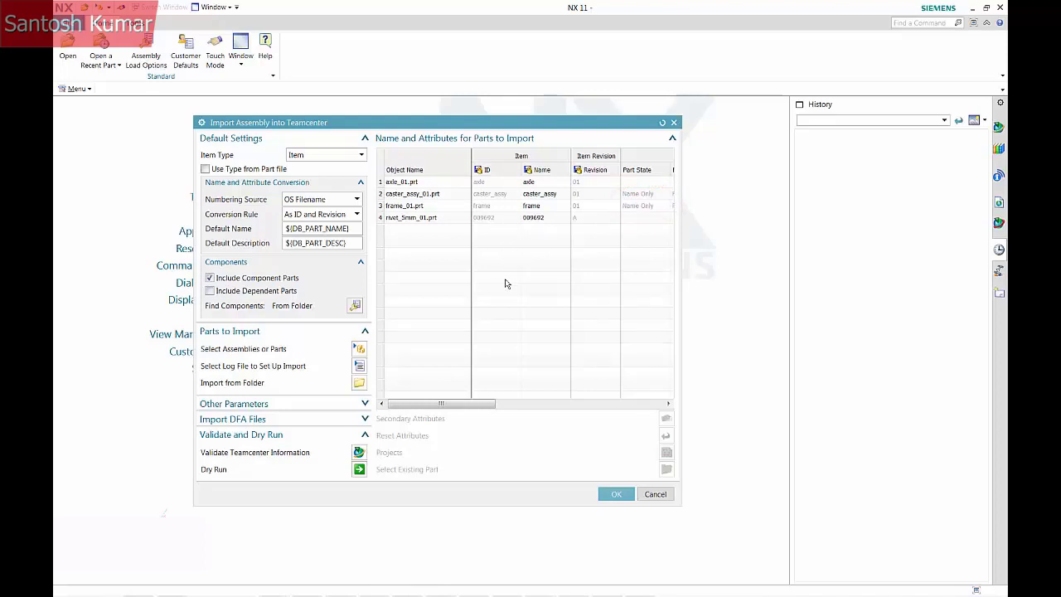
Reset the import, set default name ${PNAME} and description ${PDESC}, then import from a folder.
left_click(661, 124)
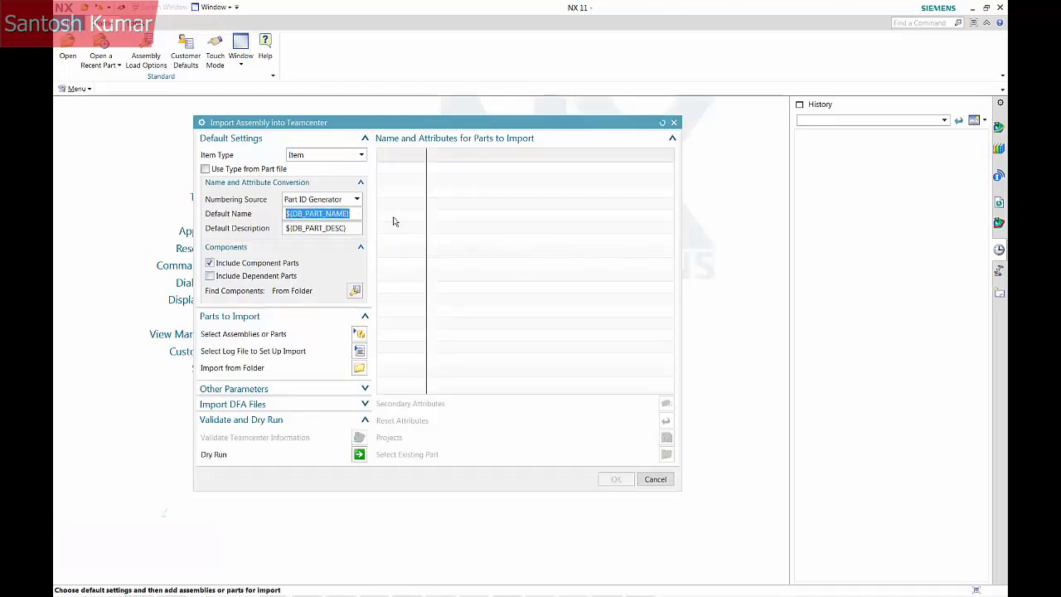
left_click(346, 213)
left_click_drag(346, 213, 290, 213)
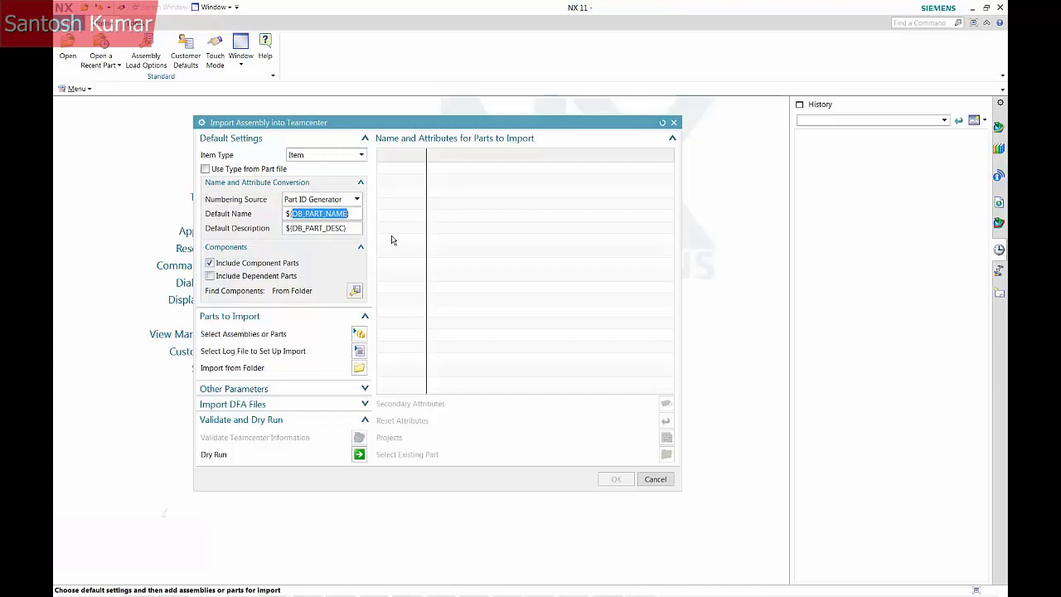
type("PNAM")
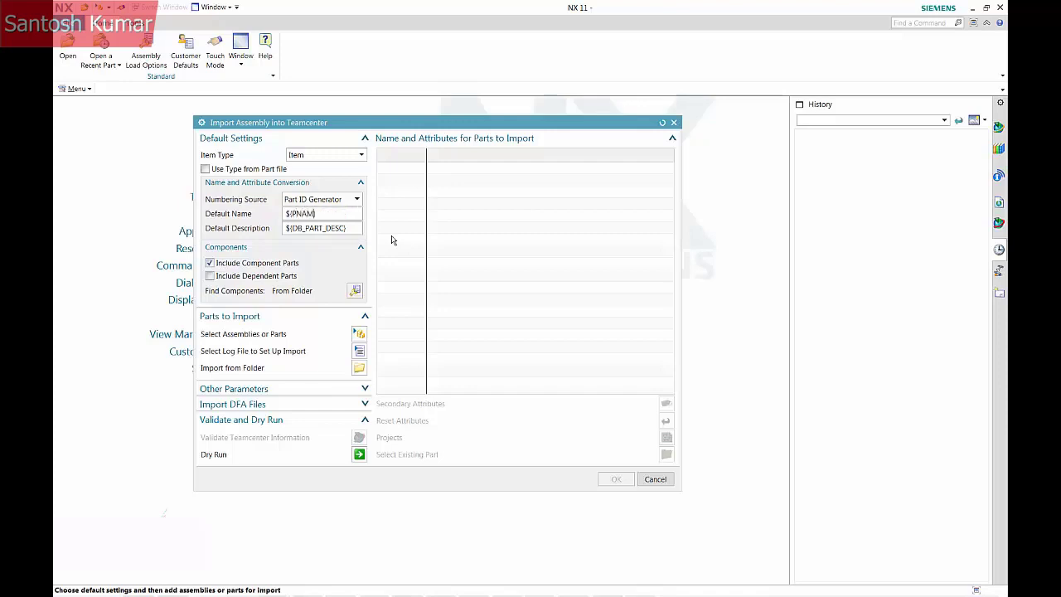
type("E")
left_click_drag(325, 228, 292, 229)
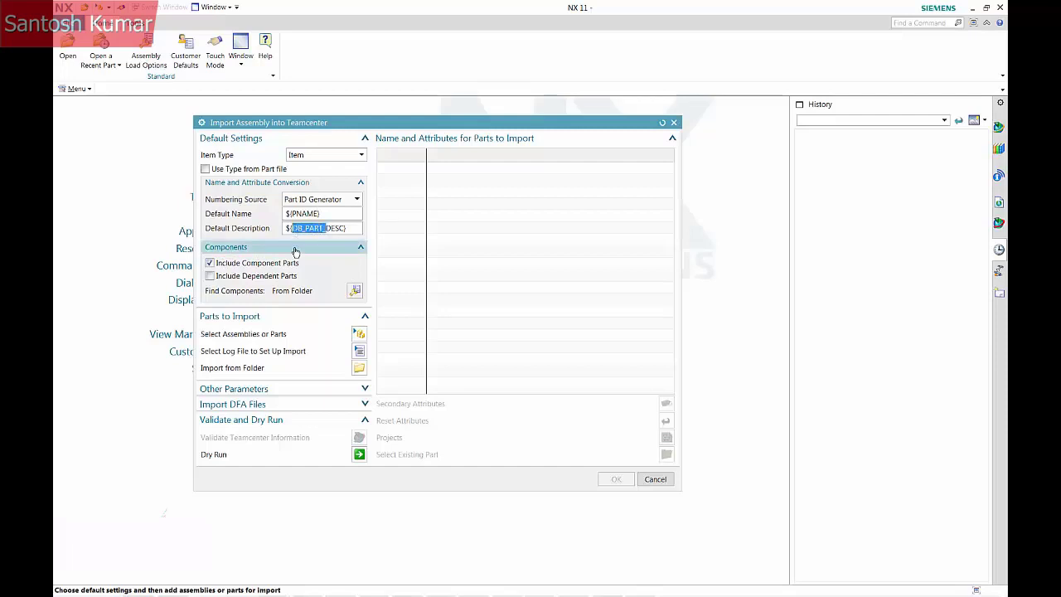
type("P")
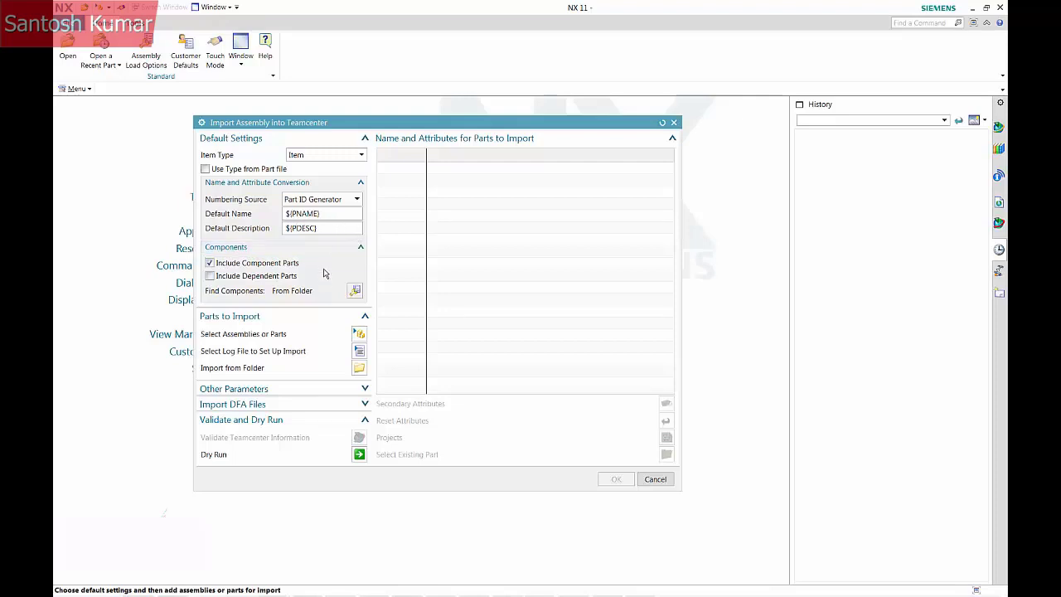
left_click(358, 367)
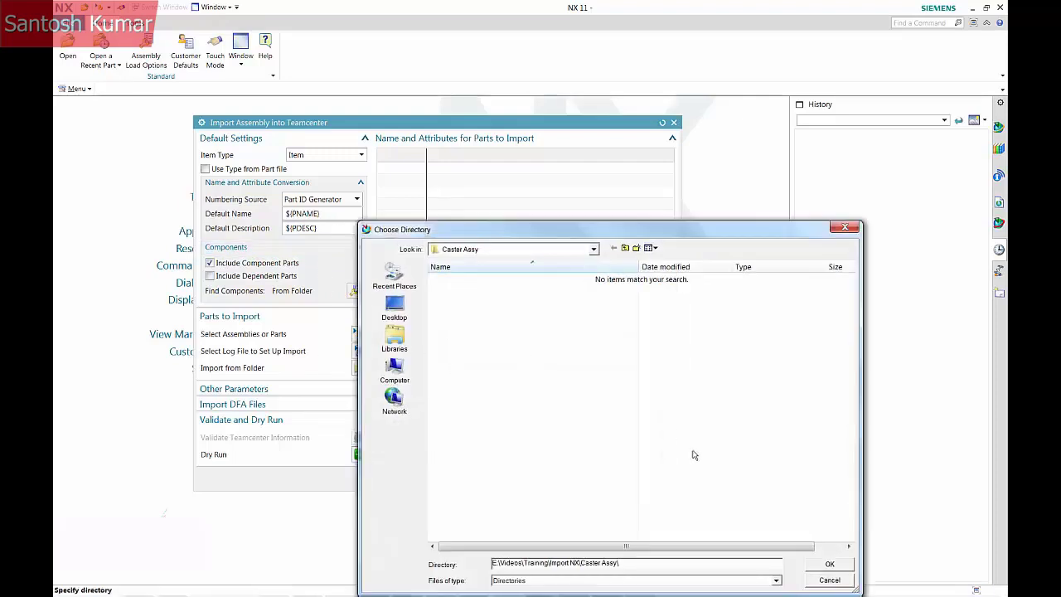
Load the Caster Assy folder with caster_assy_01.prt as the top assembly.
left_click(828, 564)
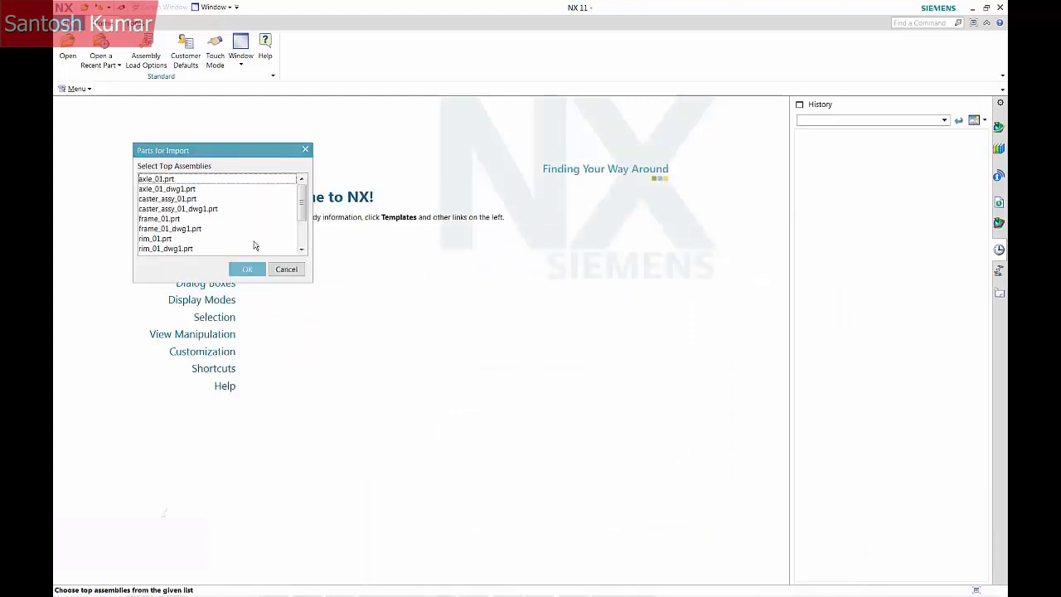
left_click(183, 200)
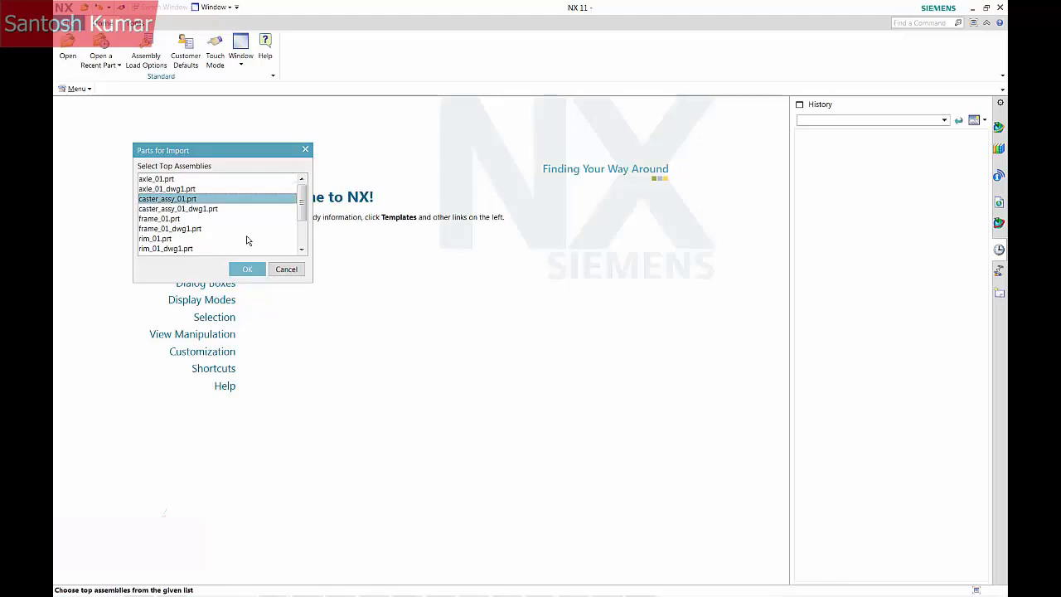
left_click(248, 269)
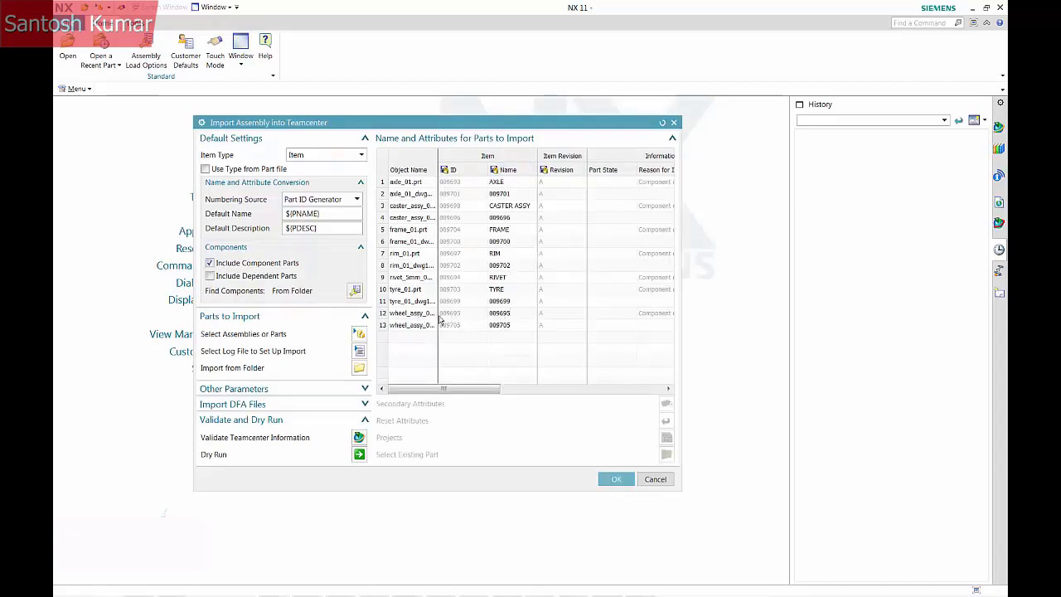
Rename the wheel assembly's item name to WHEEL ASSY.
double_click(497, 313)
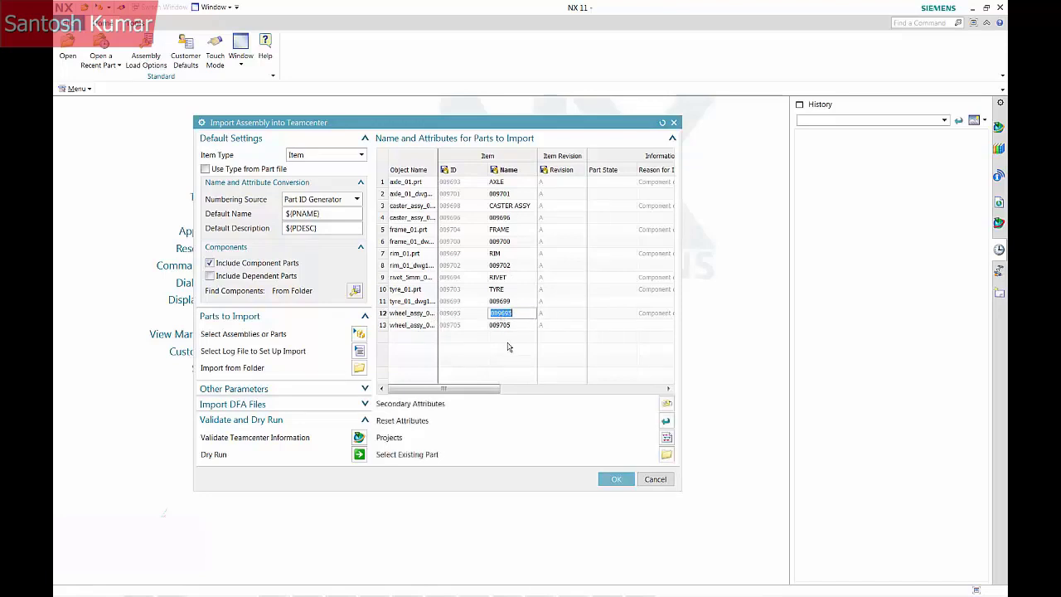
type("WHEEL ASSY")
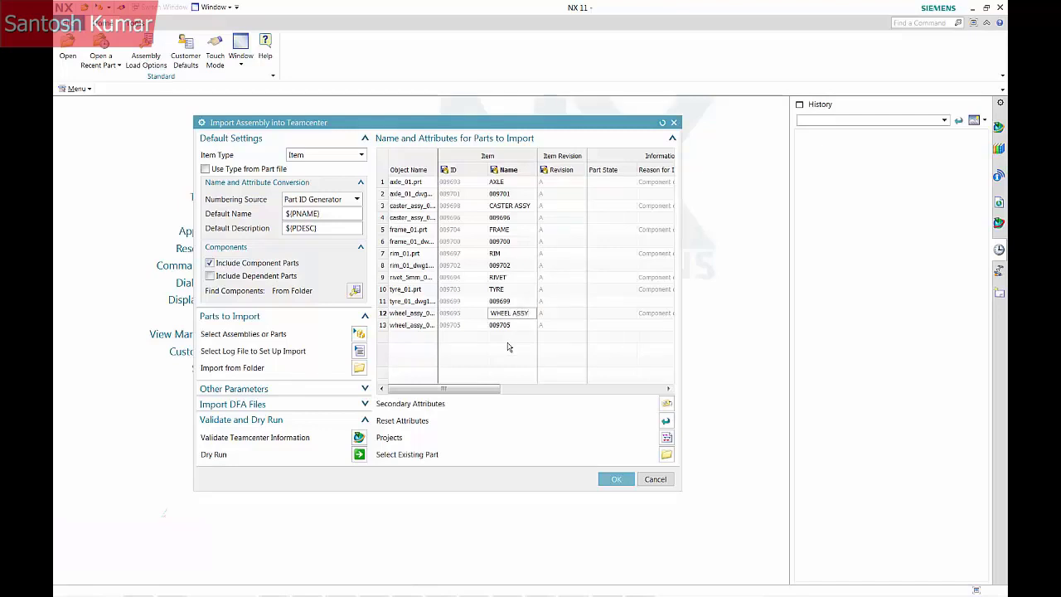
key("Return")
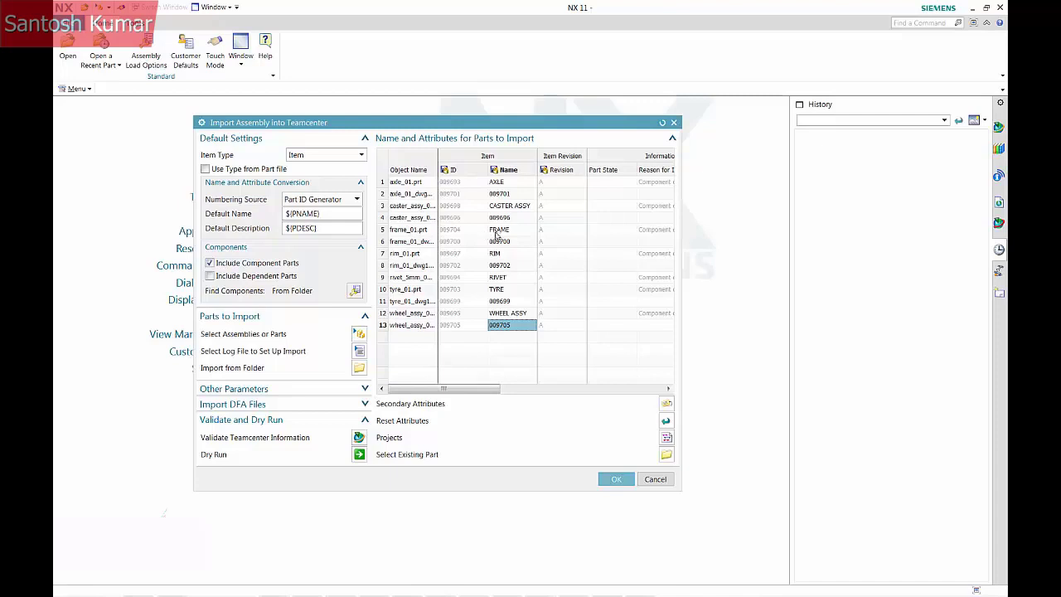
Select the axle, caster assembly, frame, rim, tyre and wheel assembly drawing rows.
left_click(384, 194)
left_click(383, 217, "ctrl")
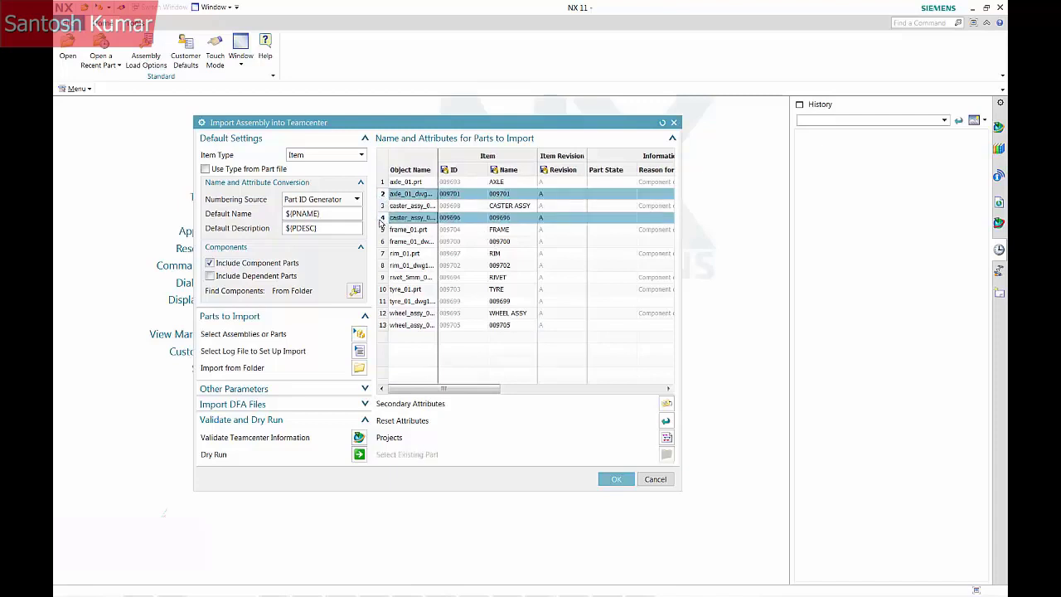
left_click(382, 241, "ctrl")
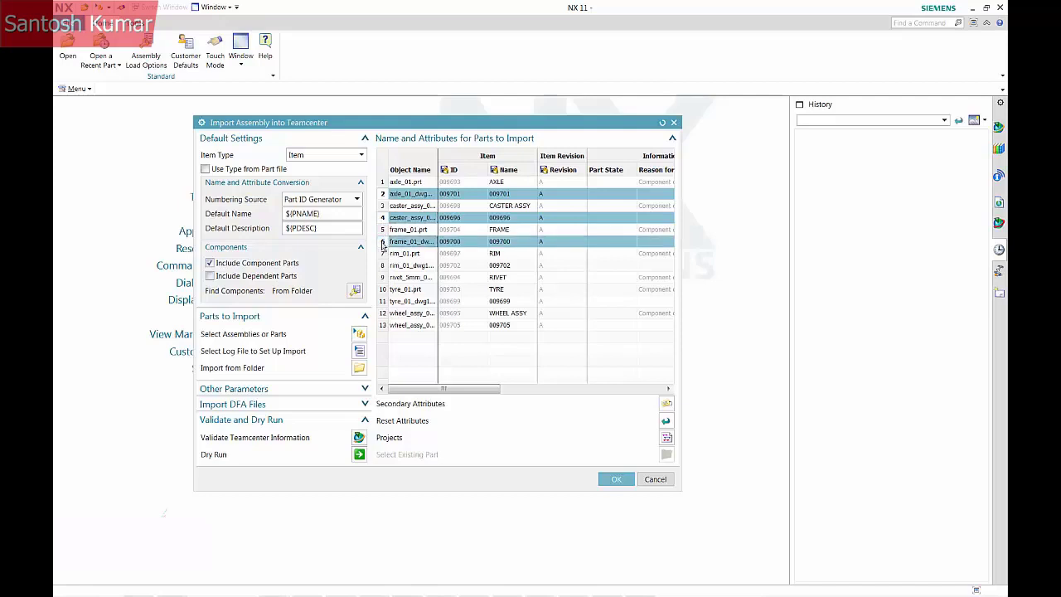
left_click(383, 265, "ctrl")
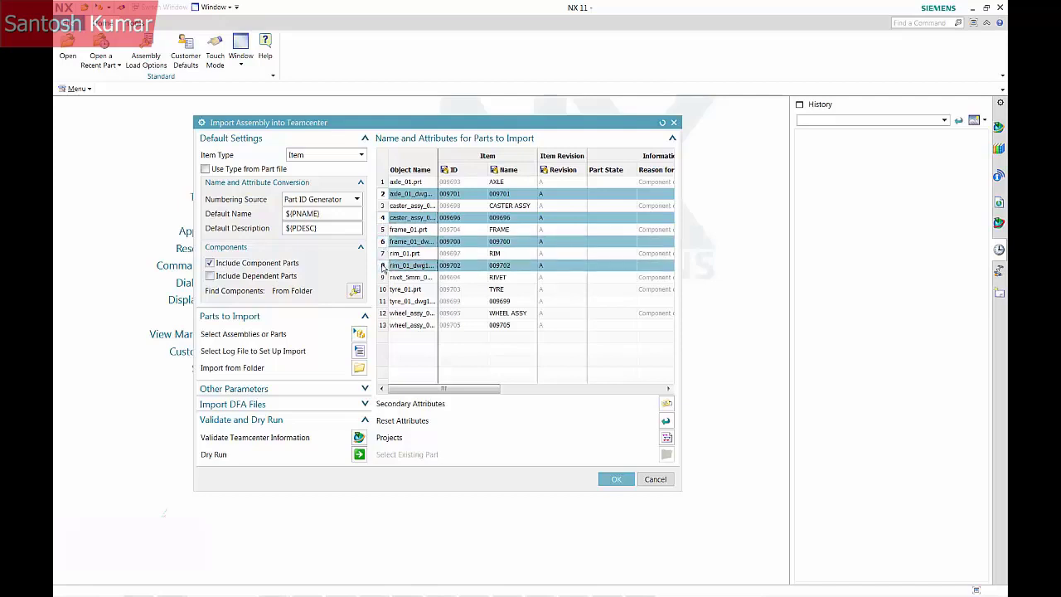
left_click(382, 301, "ctrl")
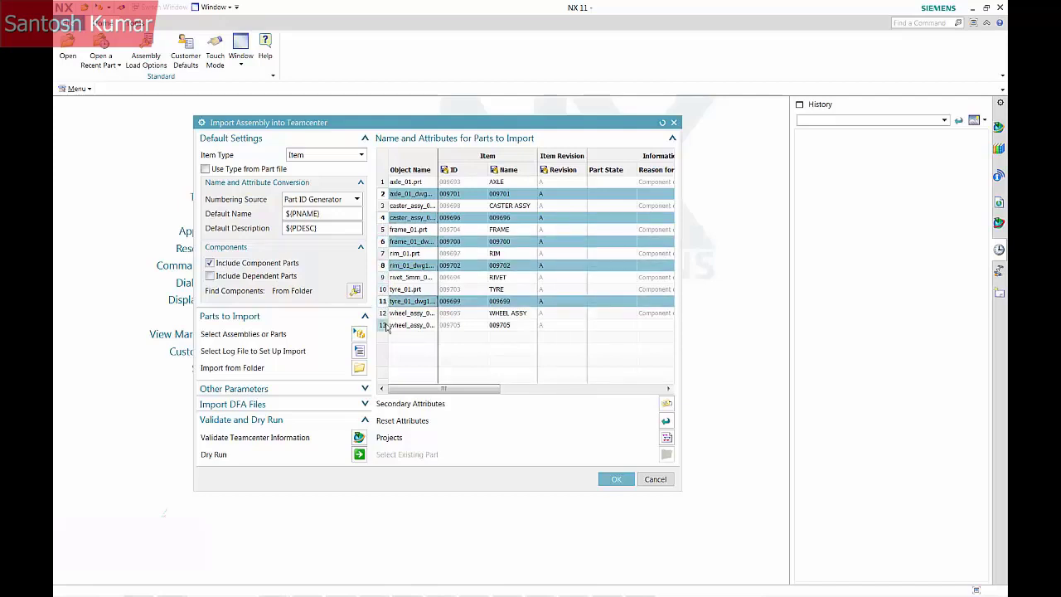
left_click(385, 326, "ctrl")
left_click_drag(447, 387, 562, 402)
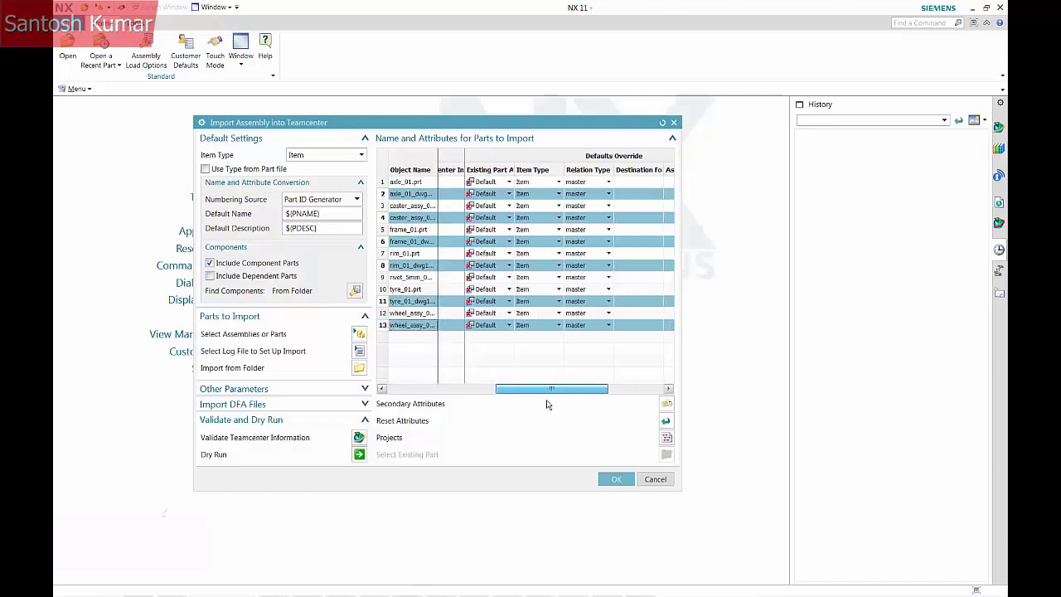
Change the selected drawings' relation type to specification.
right_click(602, 196)
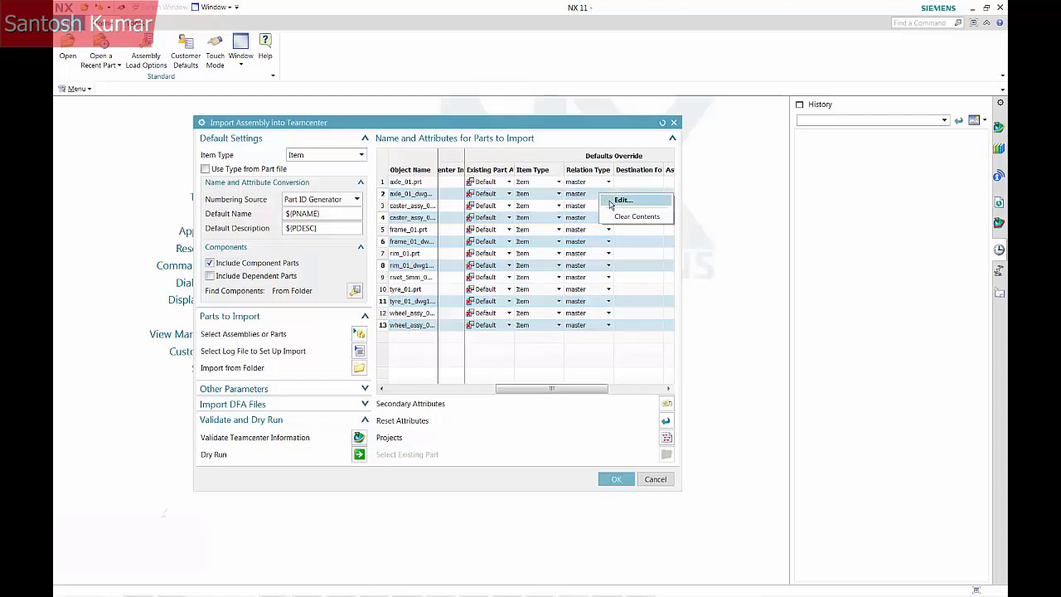
left_click(622, 201)
left_click(780, 227)
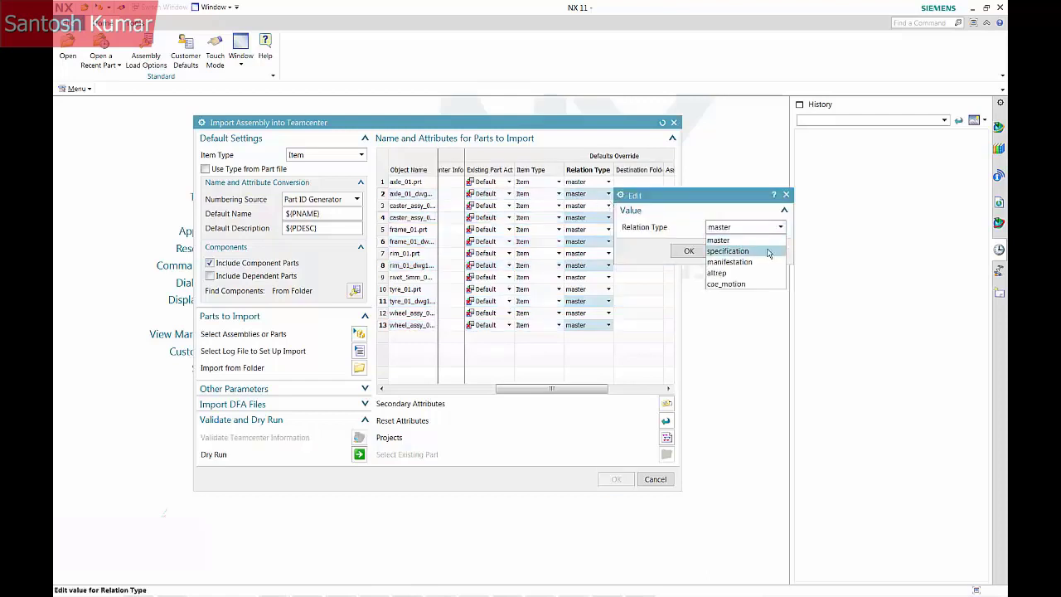
left_click(767, 251)
left_click(687, 251)
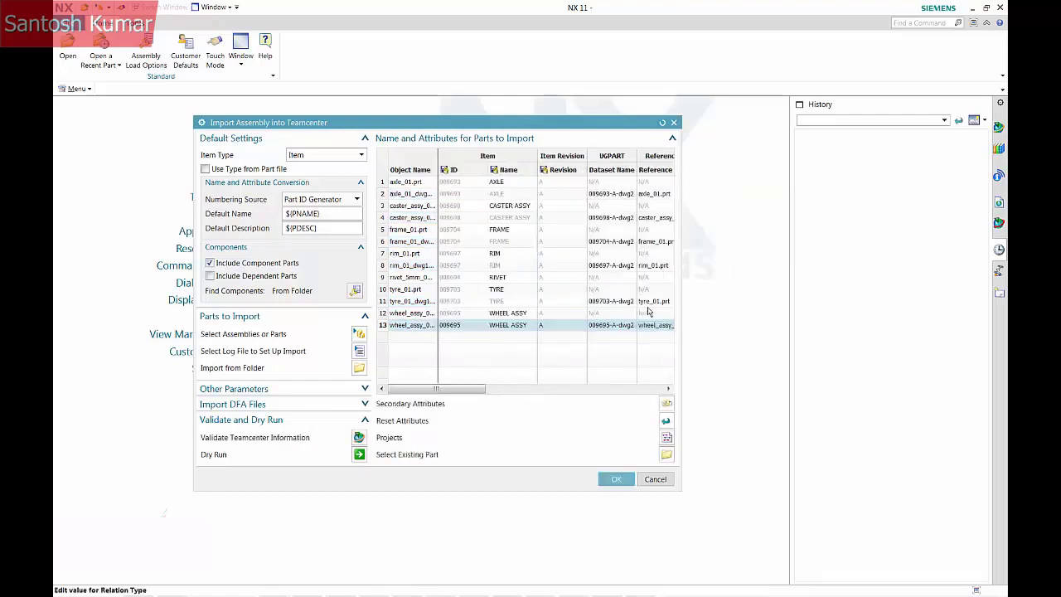
left_click_drag(469, 391, 433, 396)
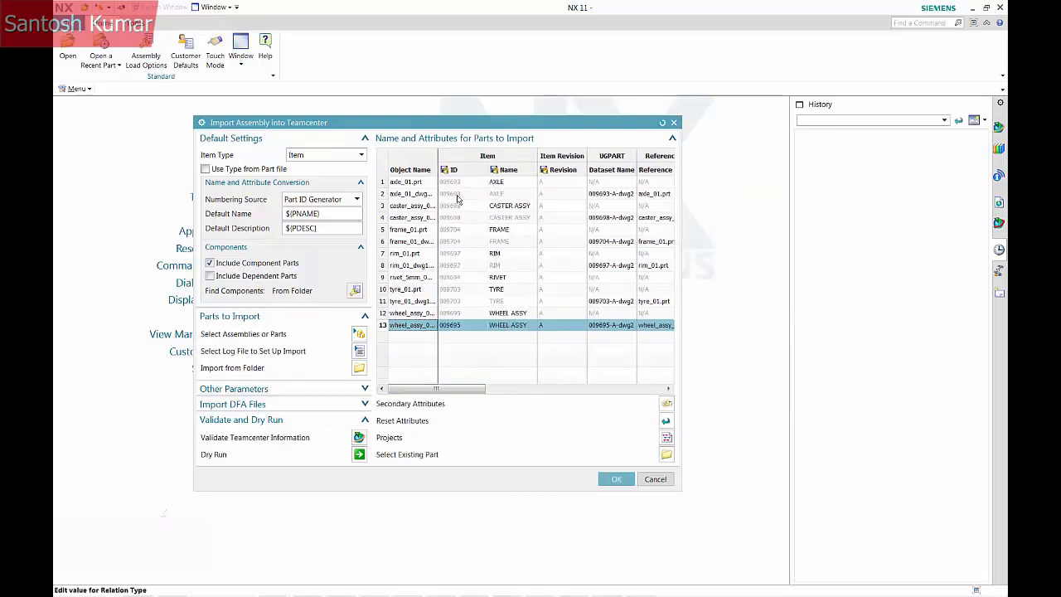
left_click_drag(478, 388, 628, 393)
Edit the Destination Folder for all parts and browse into the Newstuff folder.
left_click(583, 174)
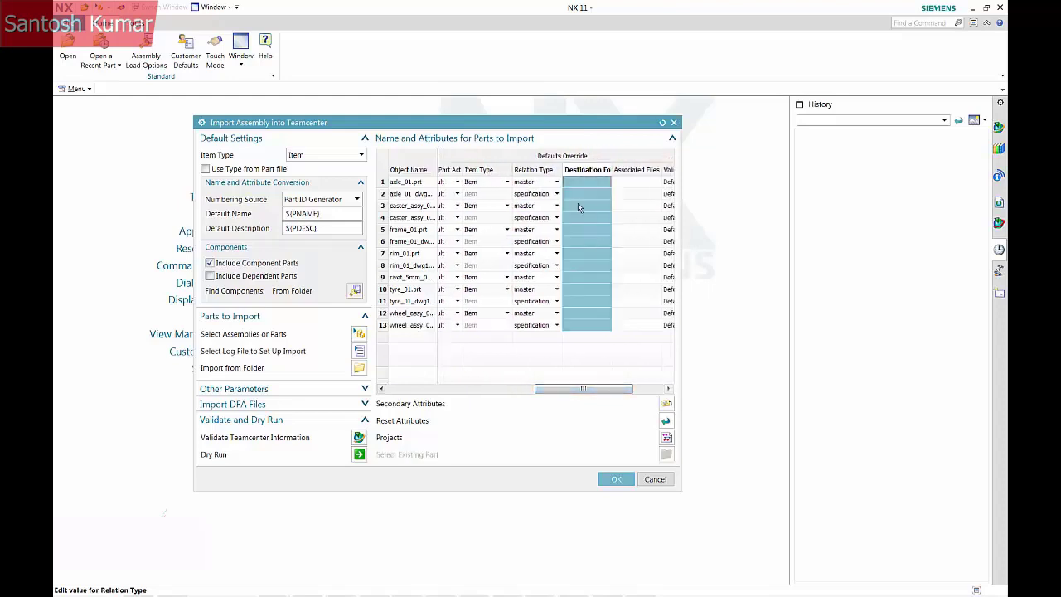
right_click(578, 202)
left_click(599, 209)
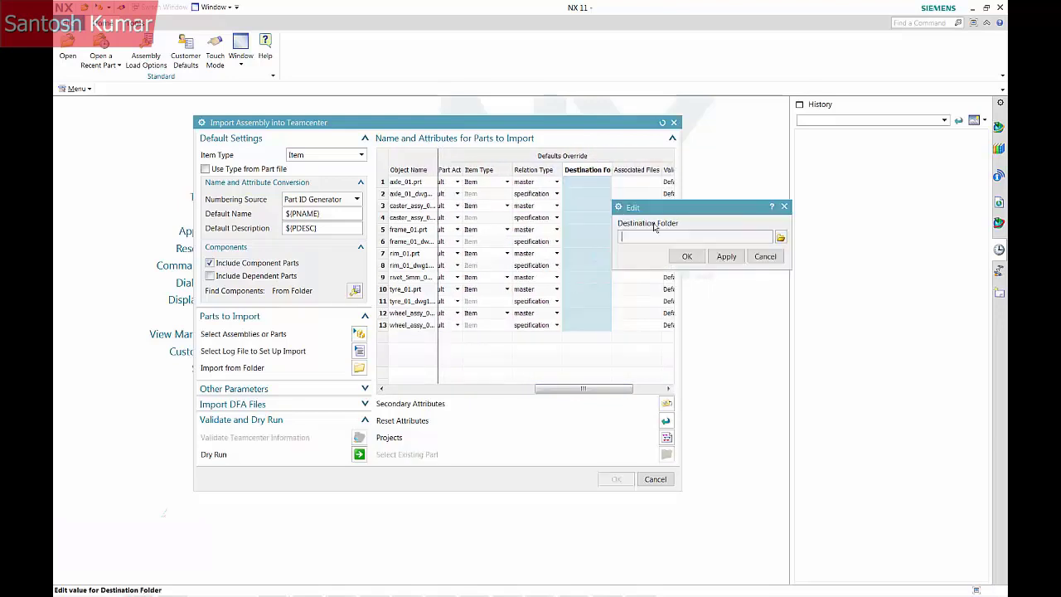
left_click(775, 239)
left_click(371, 154)
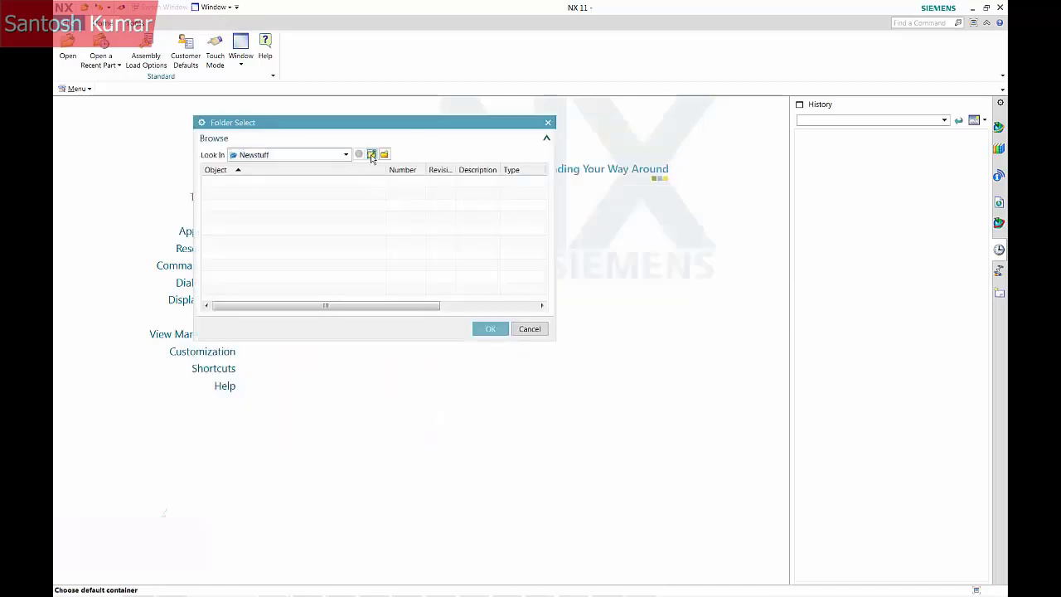
double_click(232, 206)
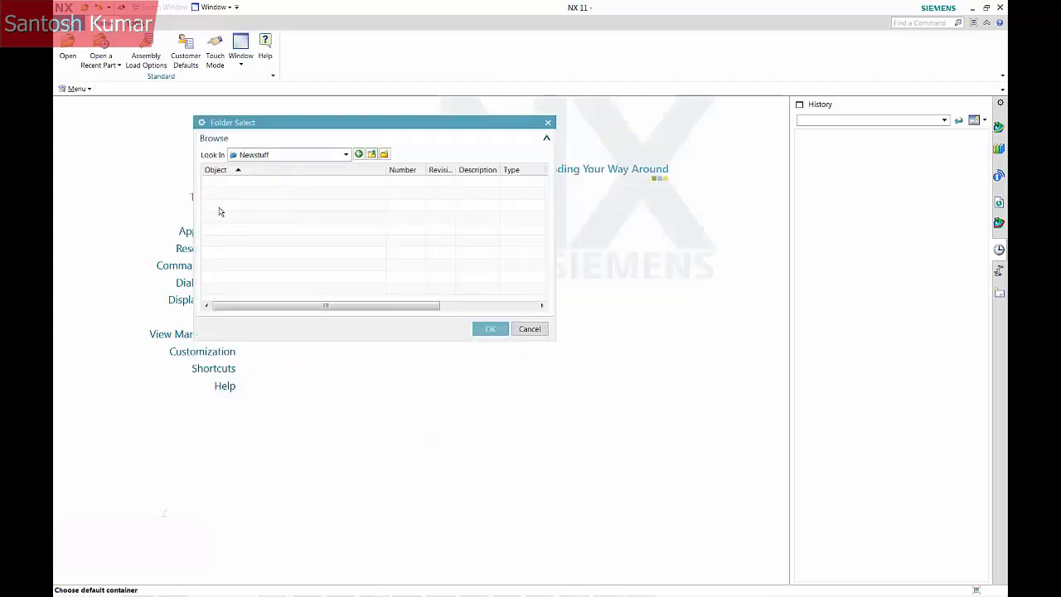
Create a CASTER IMPORT folder in Newstuff and apply it as every part's destination.
left_click(384, 154)
type("CAST")
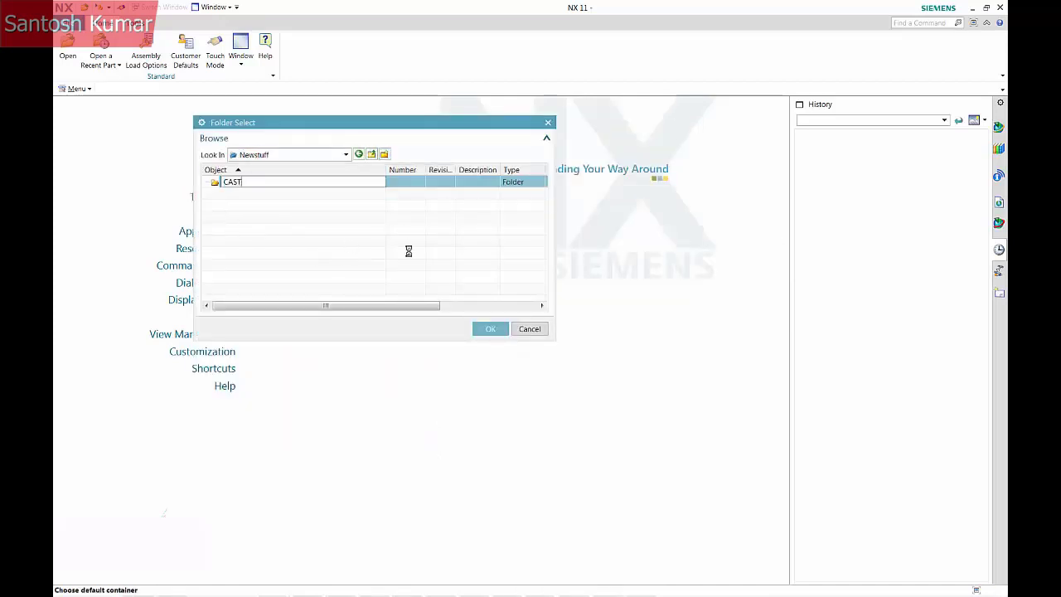
type("ER IMPORET")
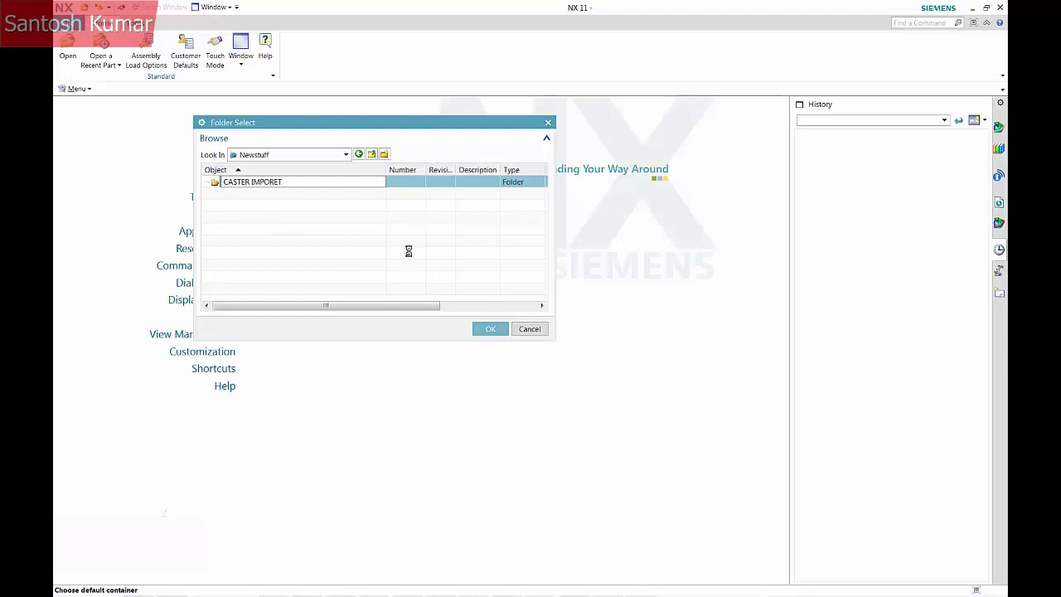
key("BackSpace")
key("BackSpace")
key("Return")
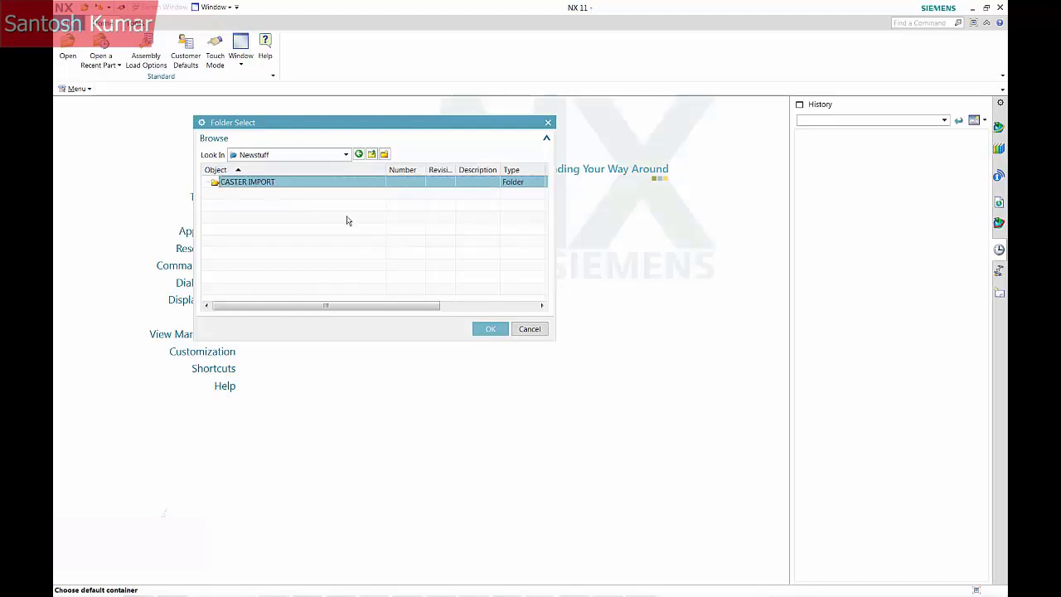
double_click(334, 186)
left_click(489, 329)
left_click(686, 254)
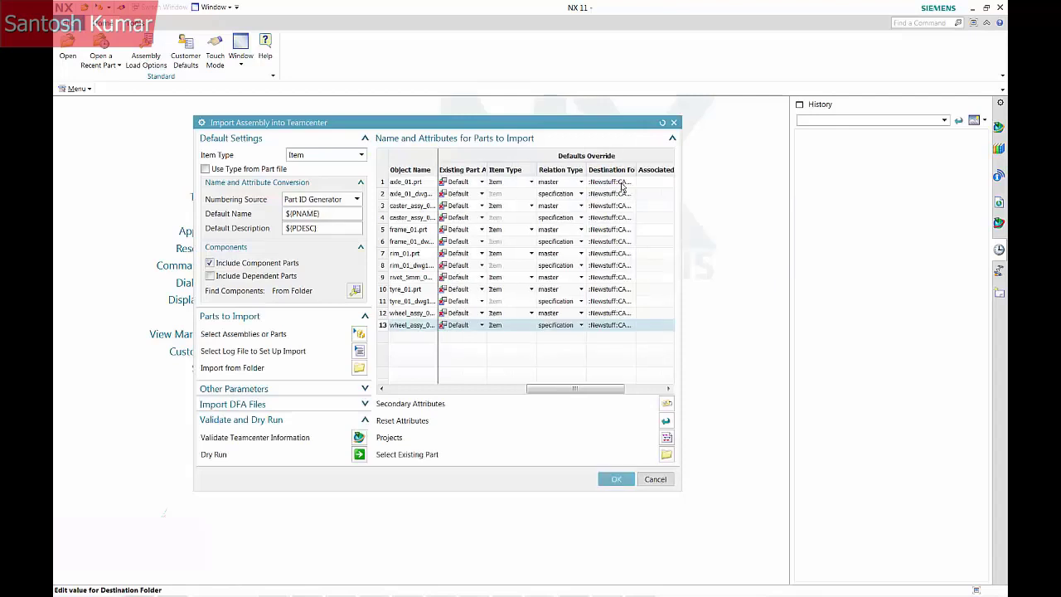
left_click_drag(624, 393, 435, 390)
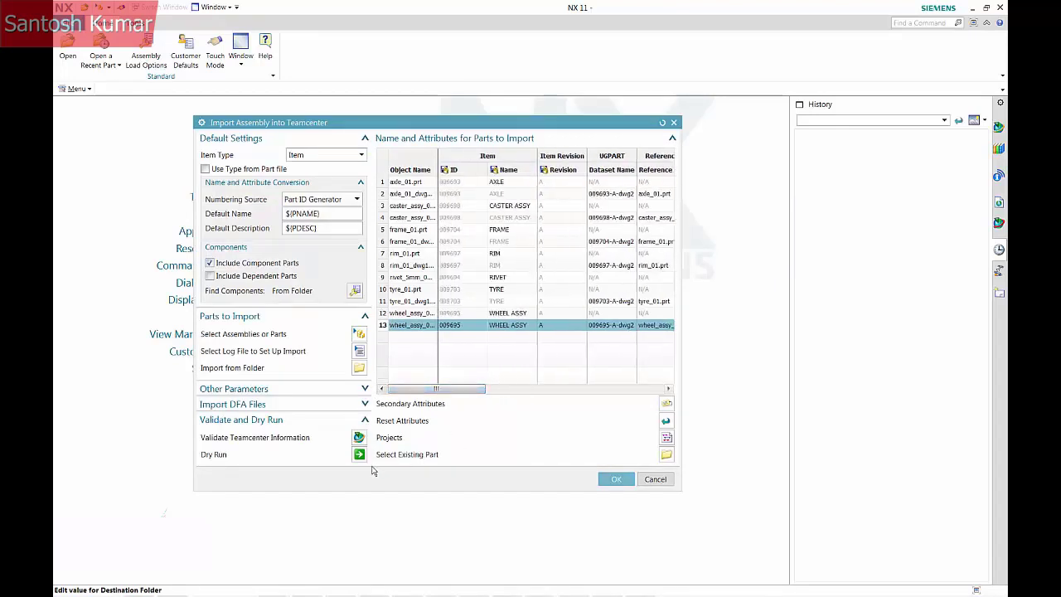
Validate the Teamcenter information, review the dry-run log, then run the actual import.
left_click(359, 437)
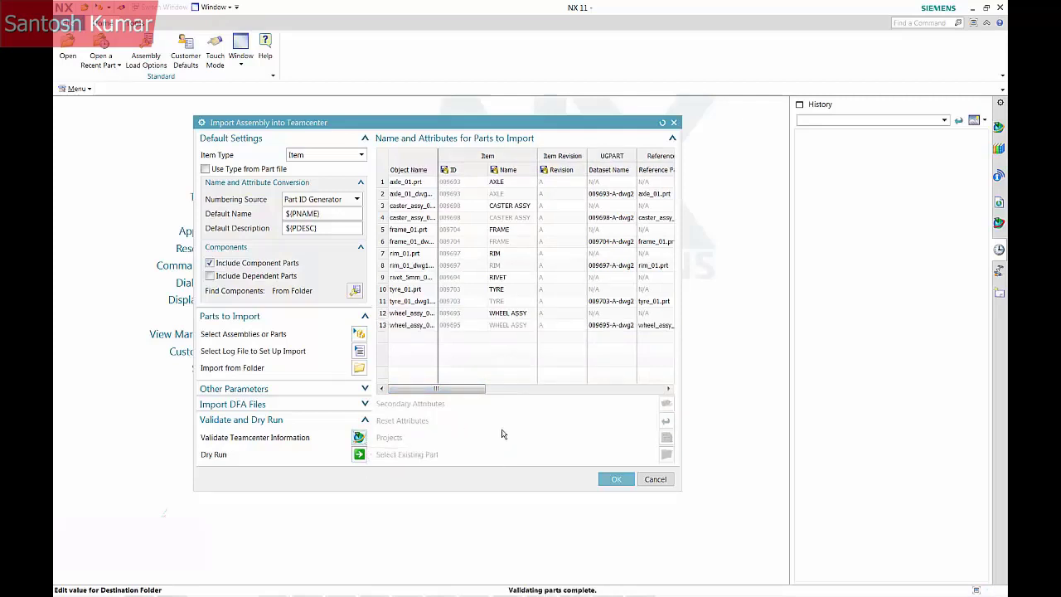
left_click(359, 455)
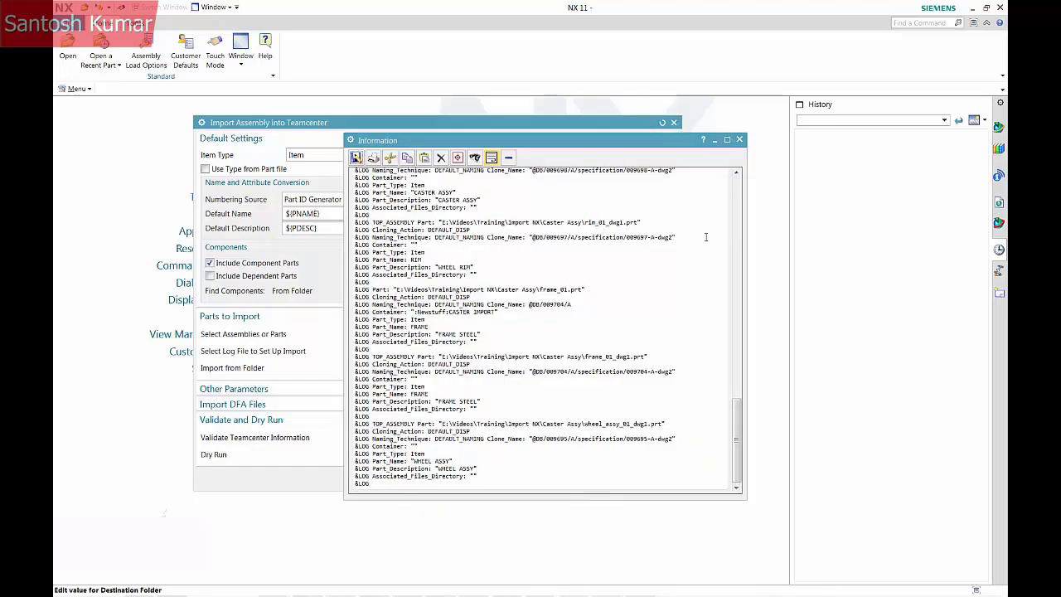
left_click_drag(736, 448, 724, 220)
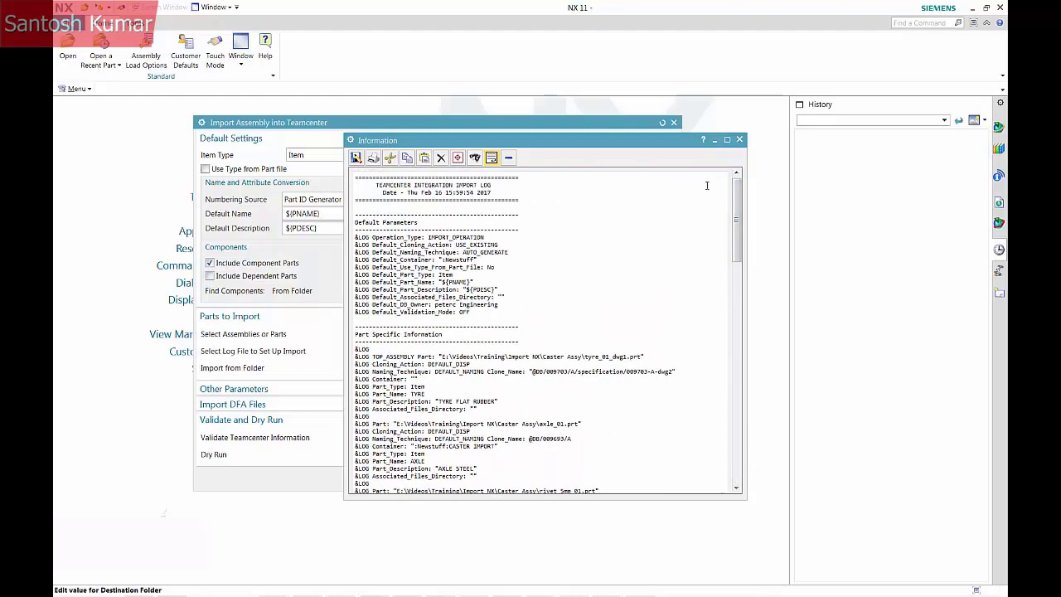
left_click(739, 139)
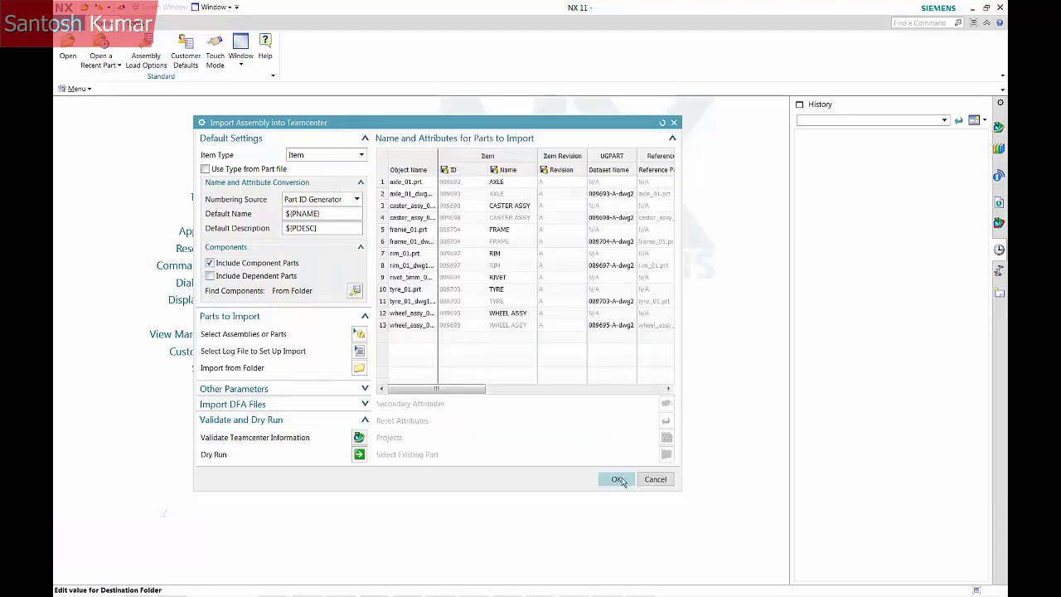
left_click(617, 479)
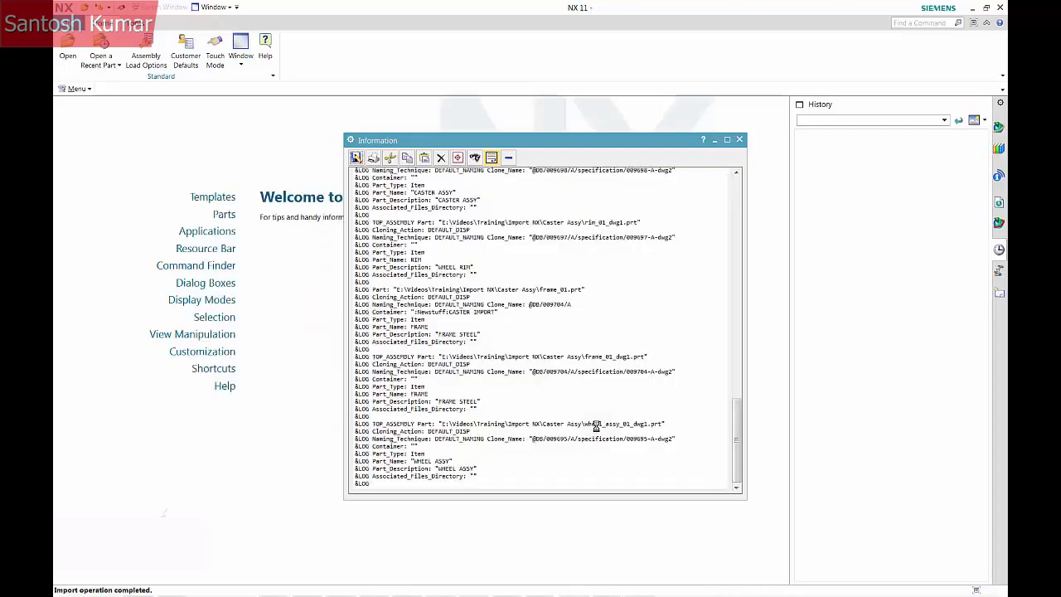
Close the import Information report to return to the Welcome to NX page.
left_click(738, 141)
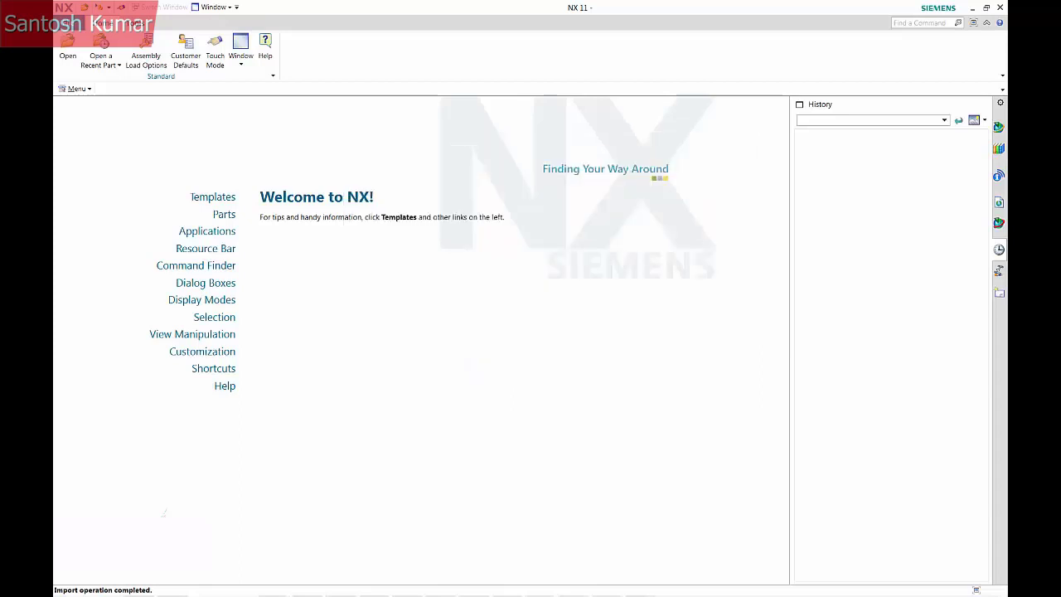
In Teamcenter, expand CASTER IMPORT and check the CASTER ASSY, AXLE and FRAME item summaries.
left_click(572, 585)
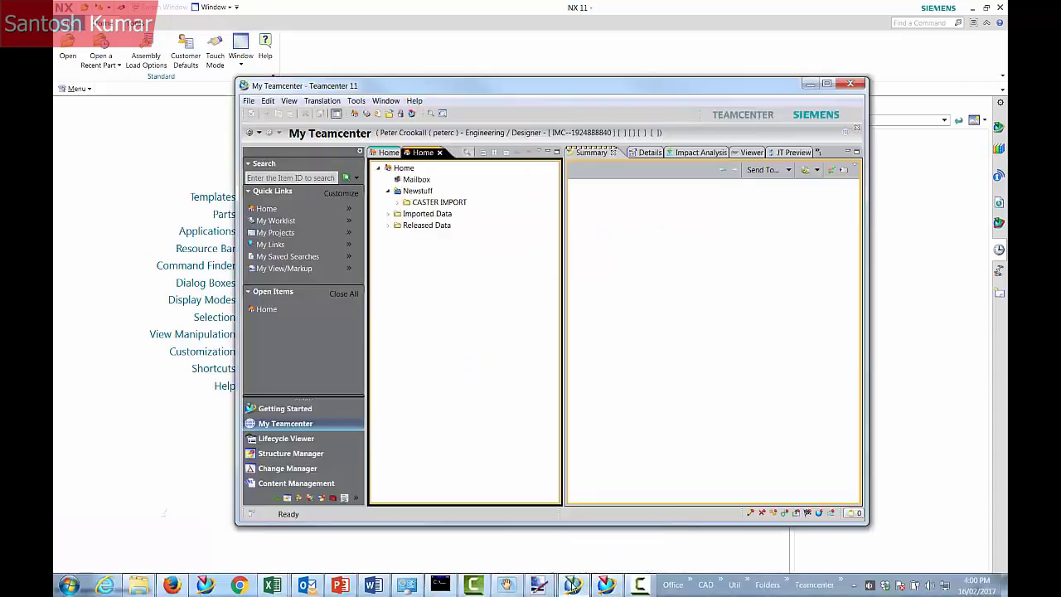
left_click(401, 204)
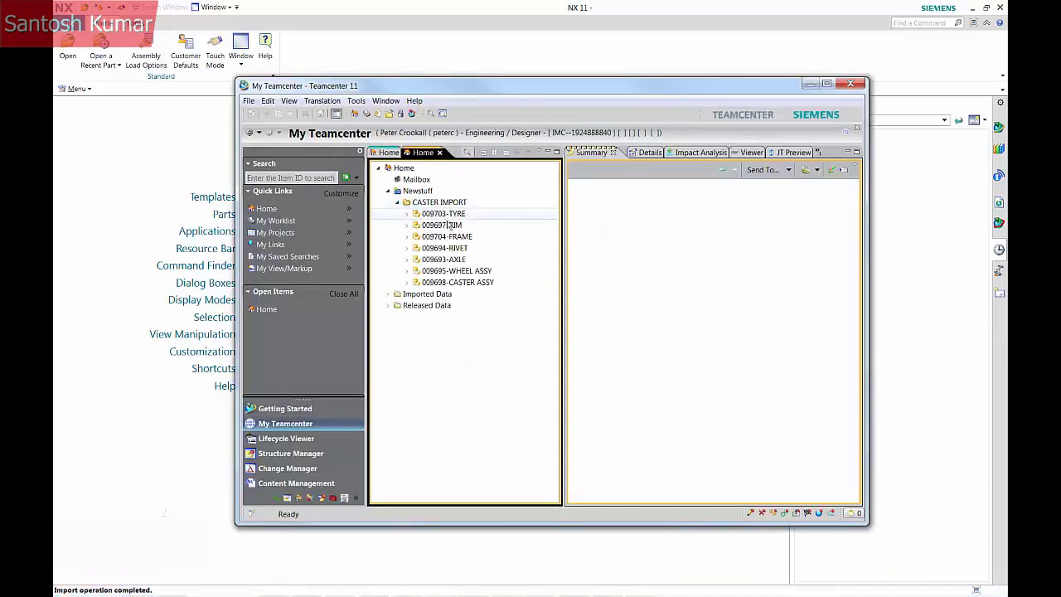
left_click(471, 282)
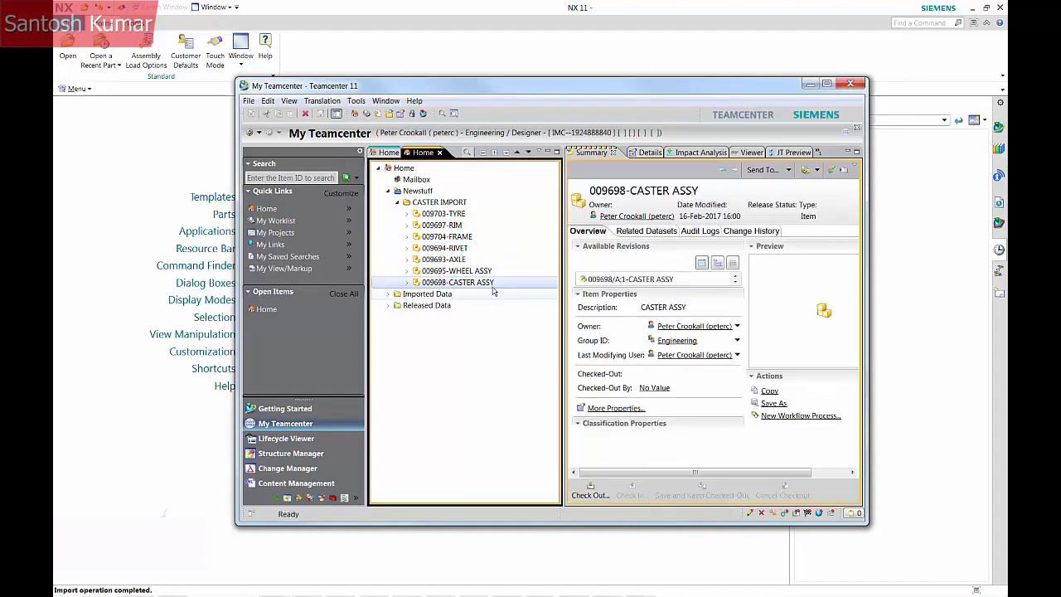
left_click(448, 262)
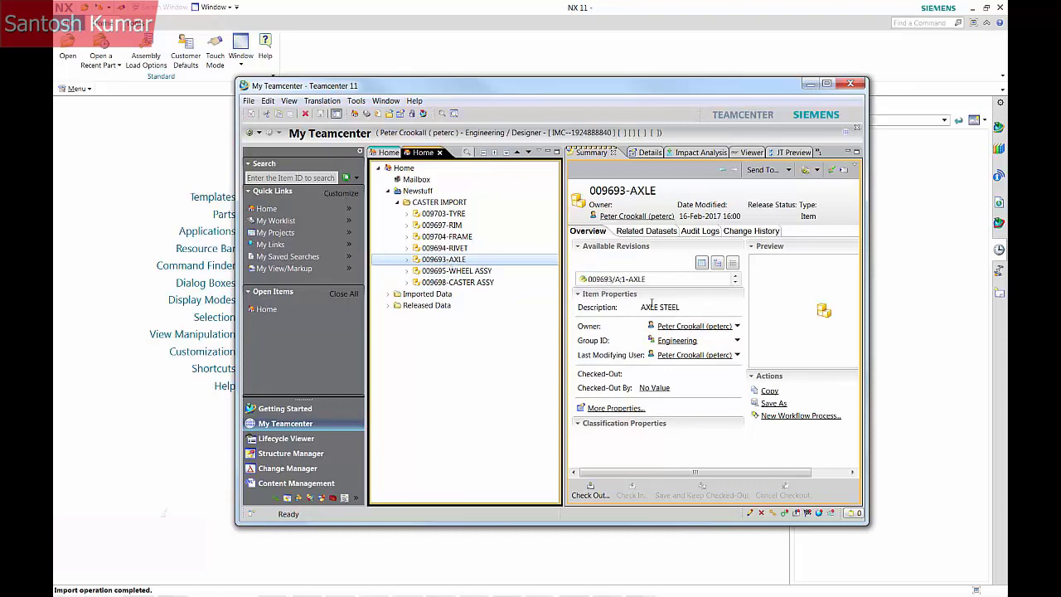
left_click(477, 238)
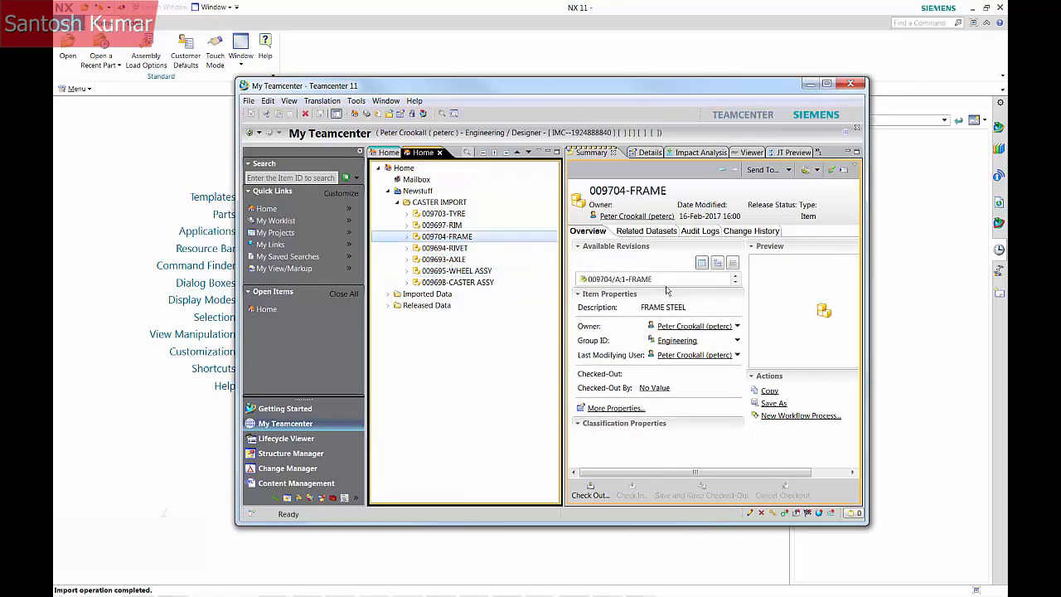
Widen the Teamcenter window, minimize it, and show NX's Teamcenter Navigator panel.
left_click_drag(866, 304, 948, 305)
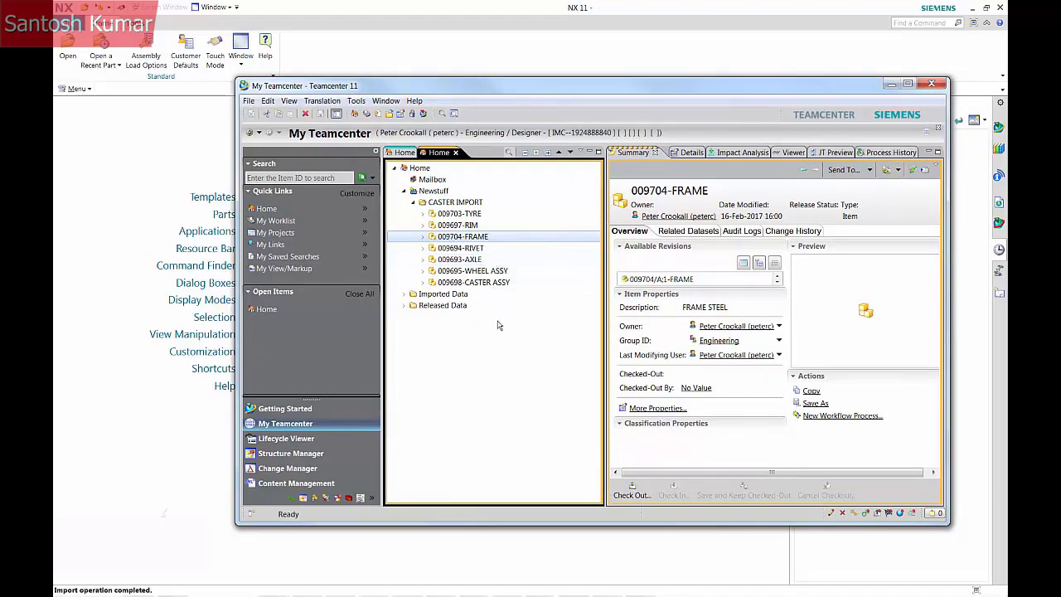
left_click(425, 10)
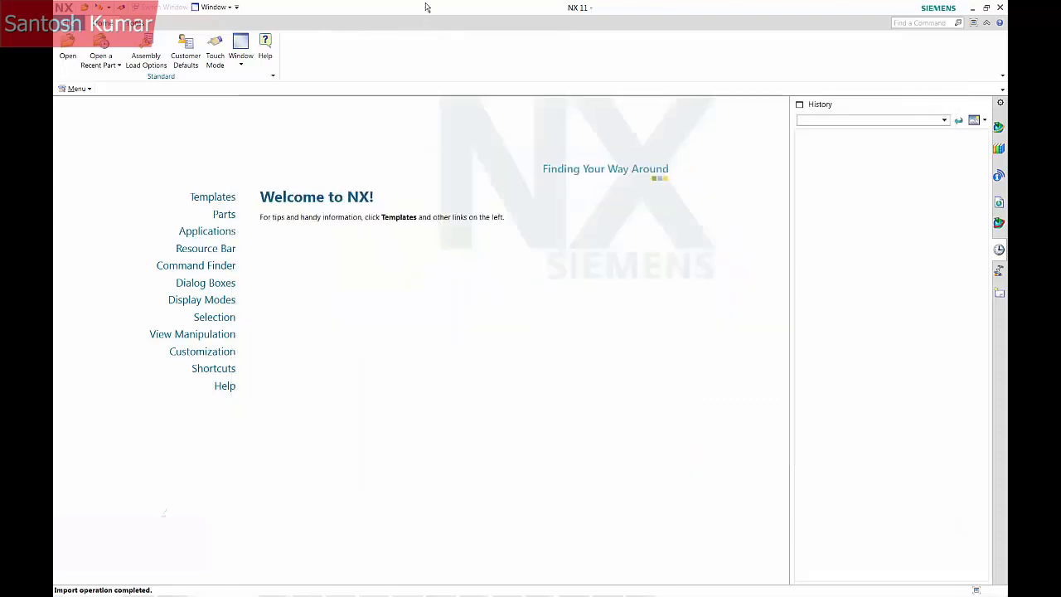
left_click(997, 128)
Open 009698-CASTER ASSY from Home > Newstuff > CASTER IMPORT in the Teamcenter Navigator.
left_click(811, 159)
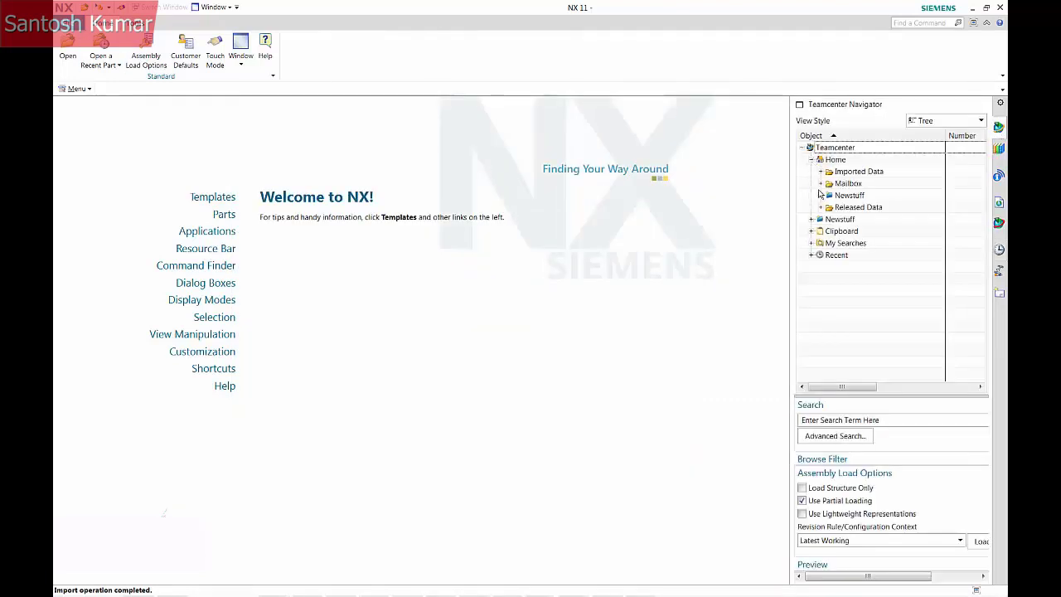
left_click(821, 195)
left_click(830, 207)
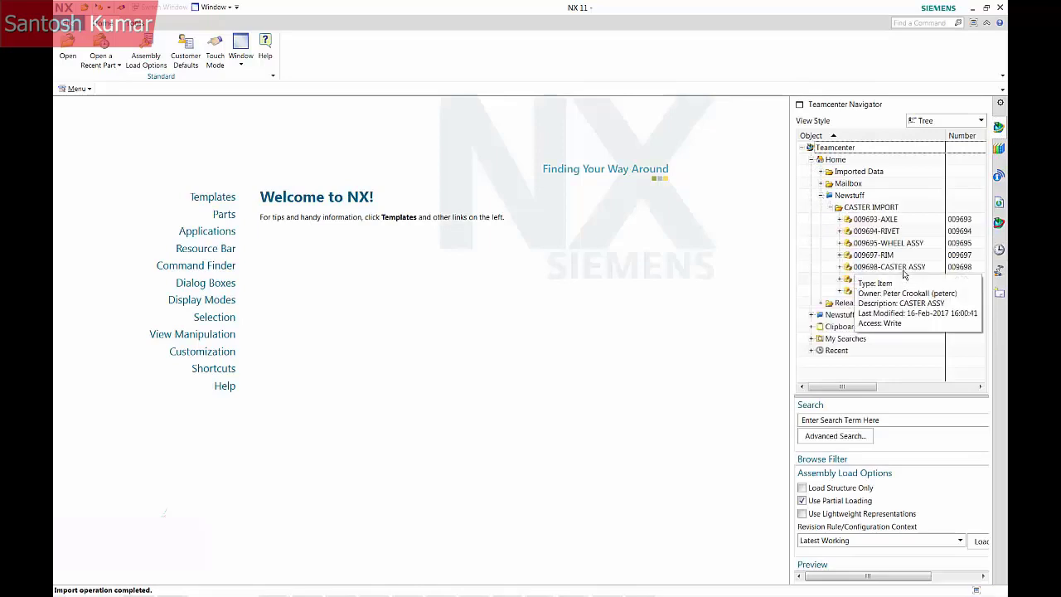
double_click(901, 268)
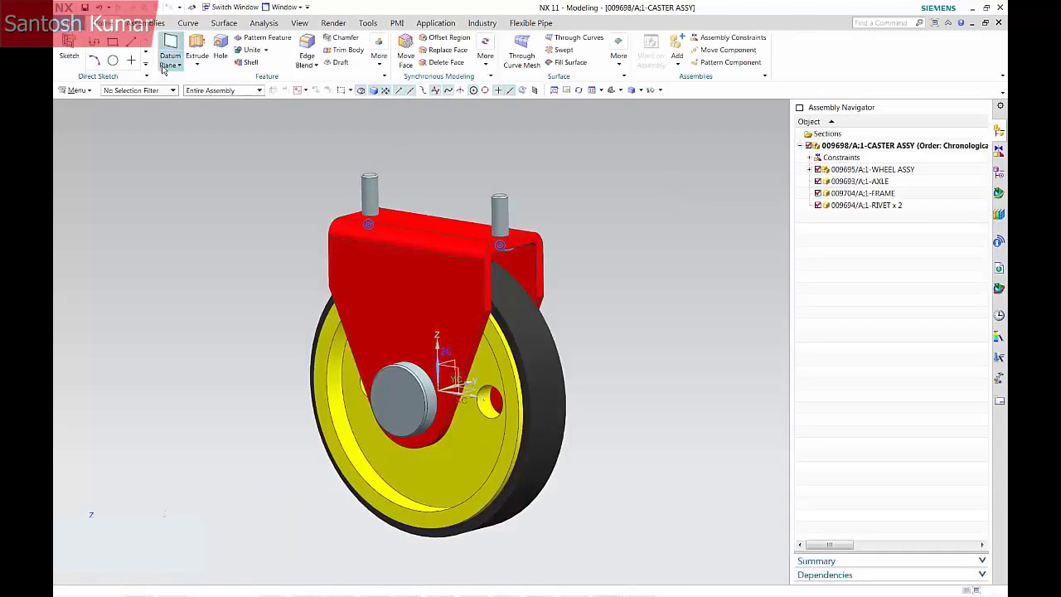
left_click(73, 25)
Accept the default Save Options, then Force Save All parts loaded in the session.
mouse_move(119, 123)
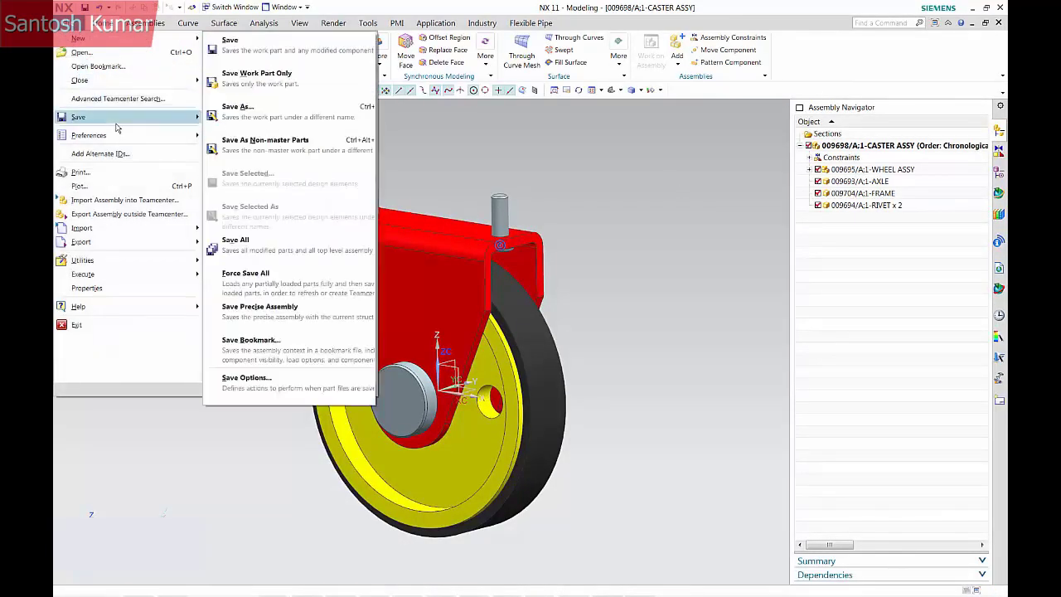
left_click(273, 375)
left_click(268, 305)
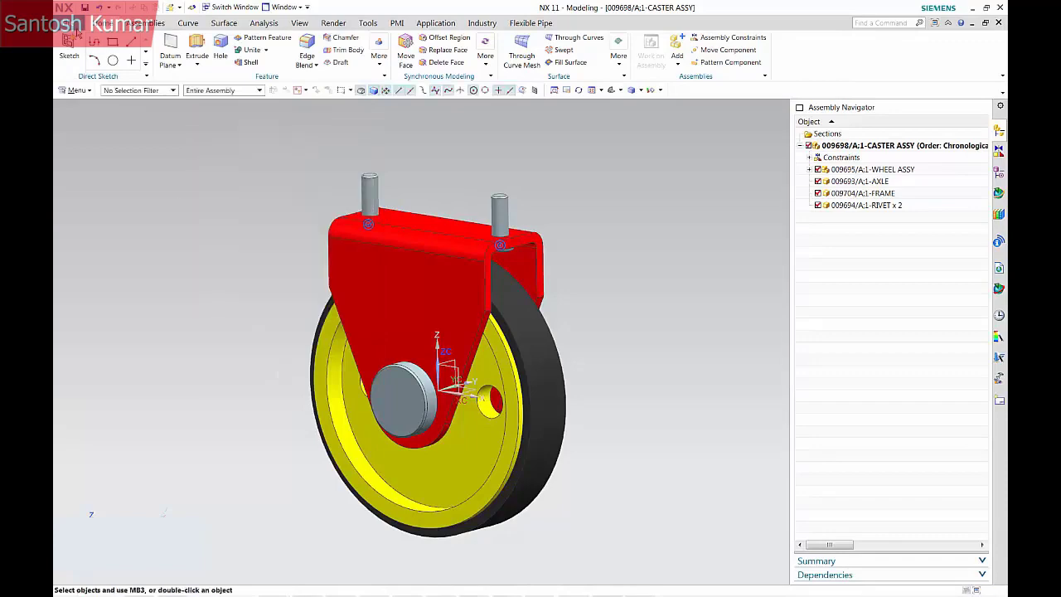
left_click(75, 25)
mouse_move(100, 122)
left_click(254, 281)
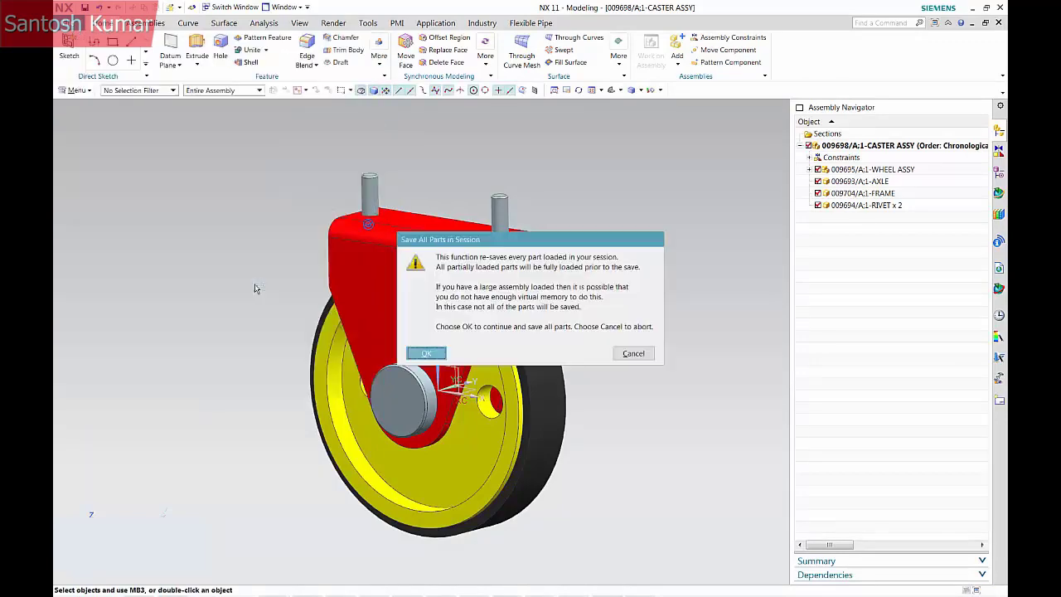
left_click(426, 353)
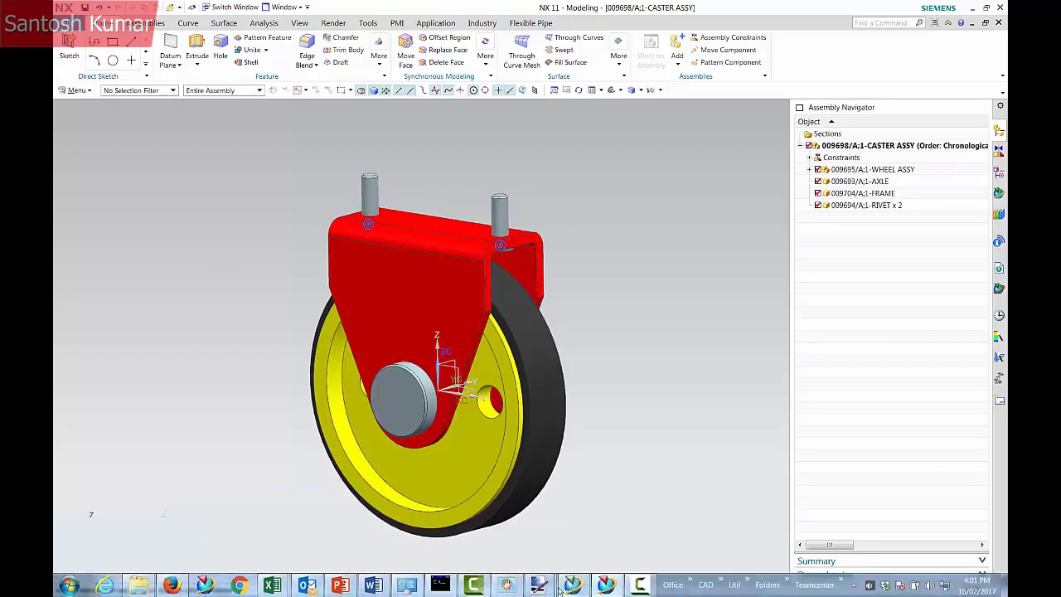
In Teamcenter, review the RIVET, AXLE, WHEEL ASSY and CASTER ASSY item details and preview.
left_click(569, 587)
left_click(460, 248)
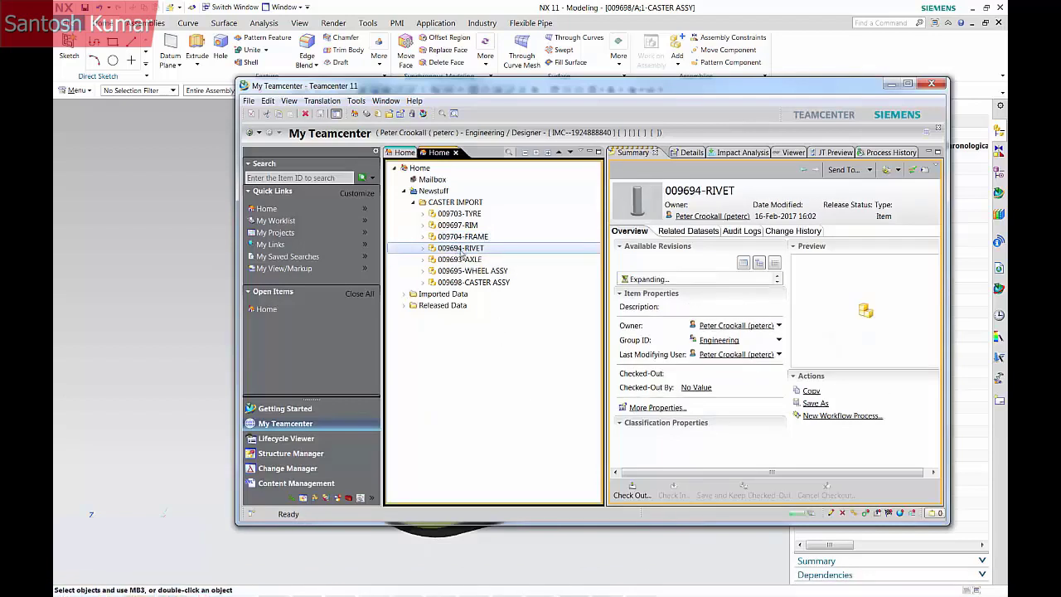
left_click(467, 260)
left_click(469, 271)
left_click(473, 282)
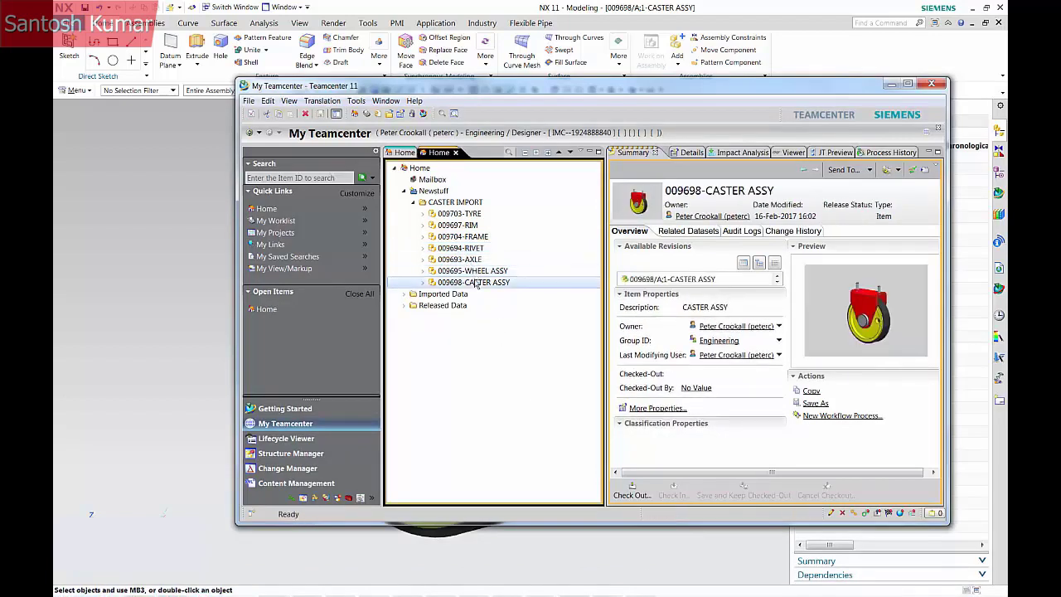
Send CASTER ASSY to Structure Manager, view its 3D graphics, then close it and minimize Teamcenter.
right_click(478, 283)
mouse_move(530, 360)
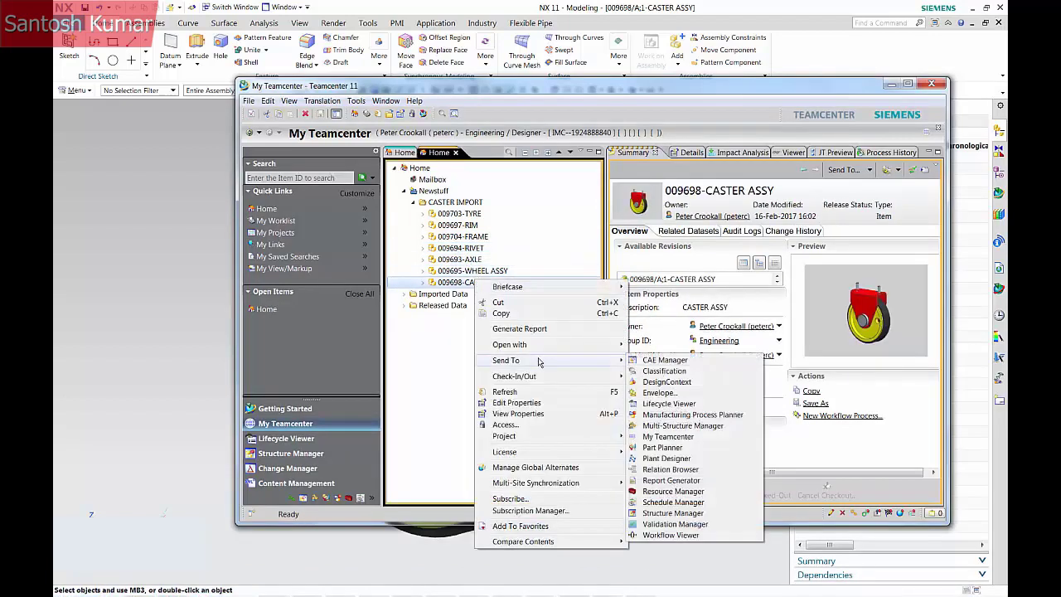
left_click(673, 514)
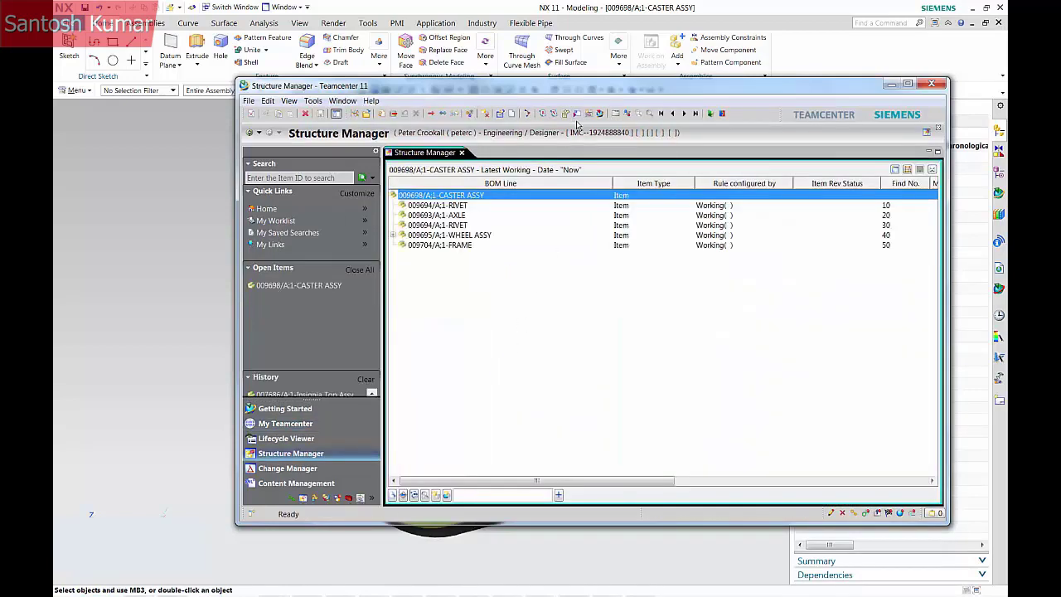
left_click(614, 113)
left_click(735, 185)
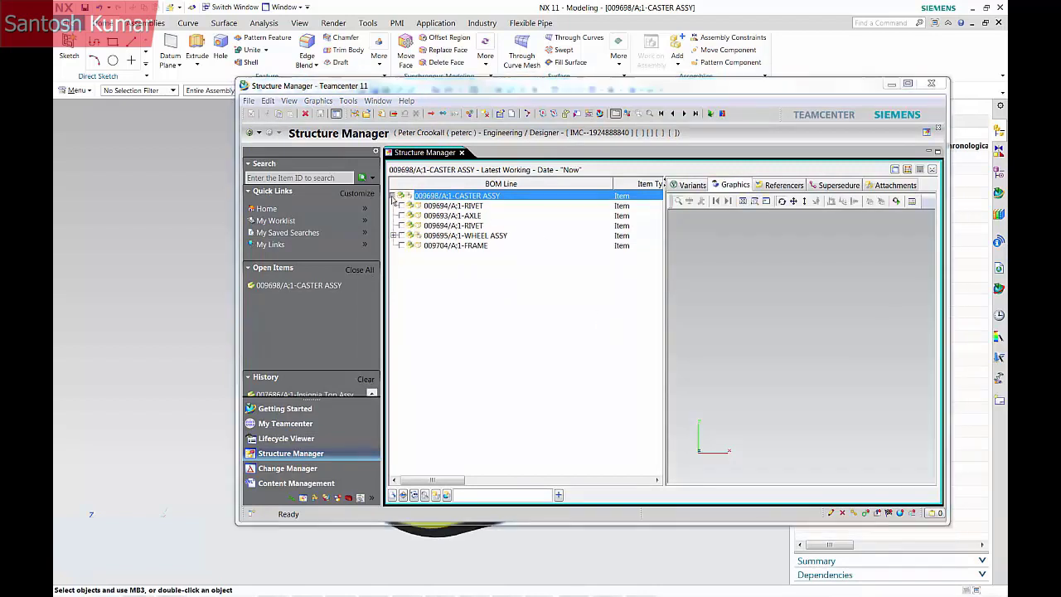
left_click(577, 333)
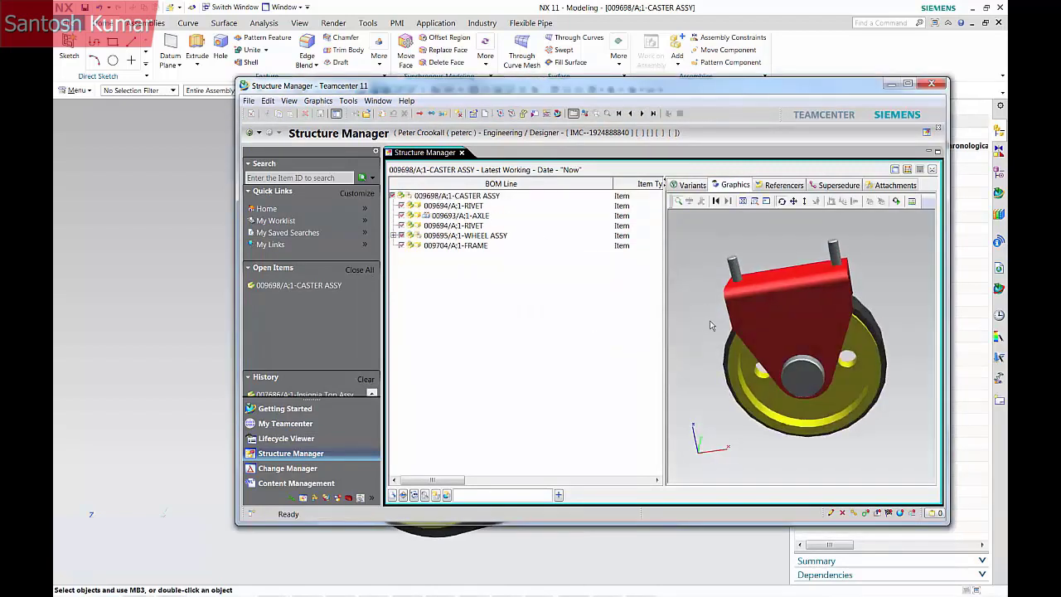
left_click(937, 132)
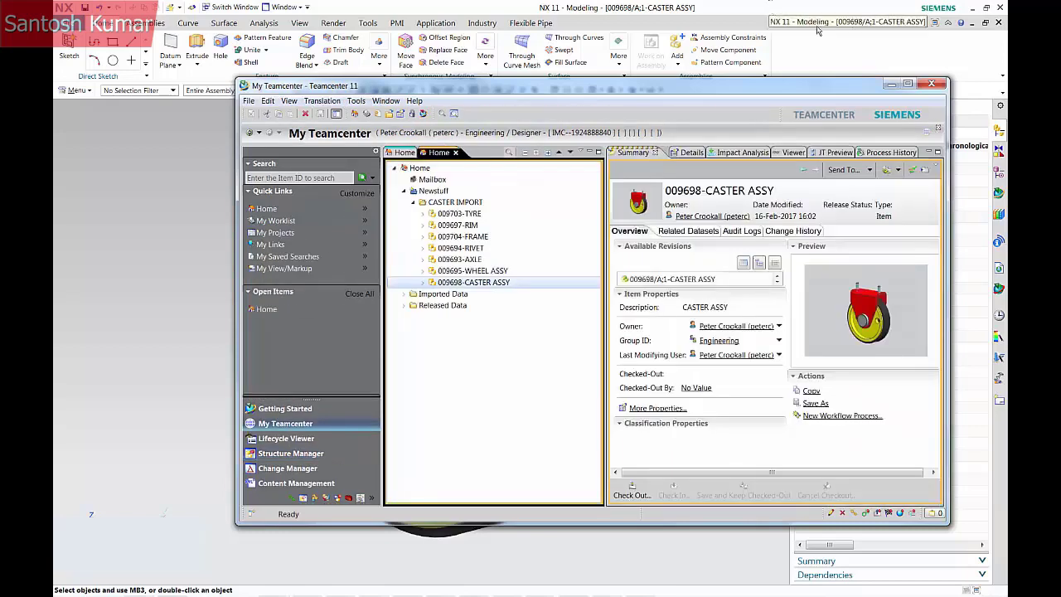
left_click(890, 84)
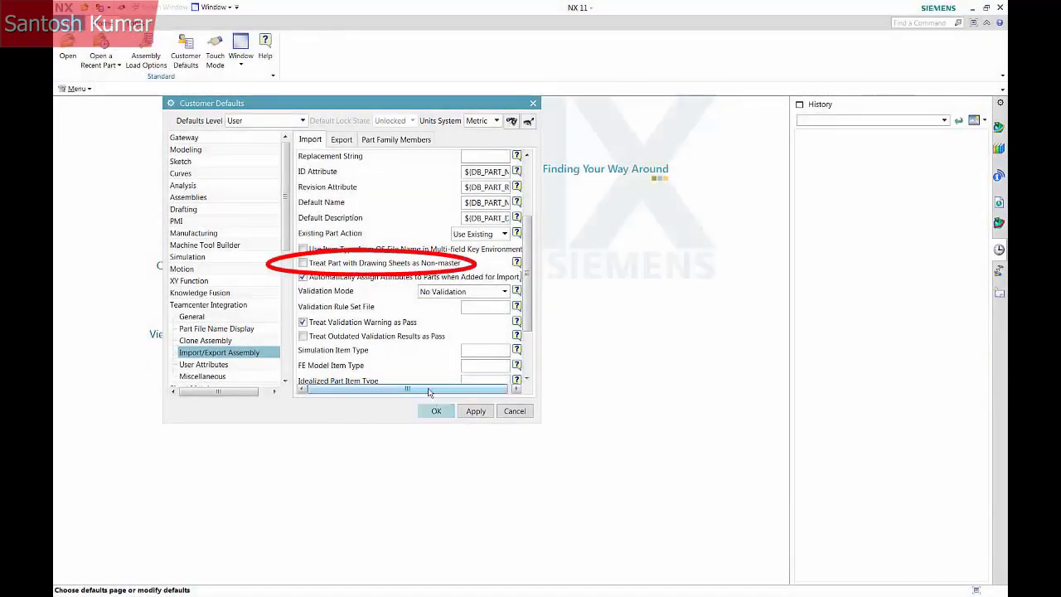
Enable Treat Part with Drawing Sheets as Non-master in Import/Export Assembly defaults and save.
left_click(303, 264)
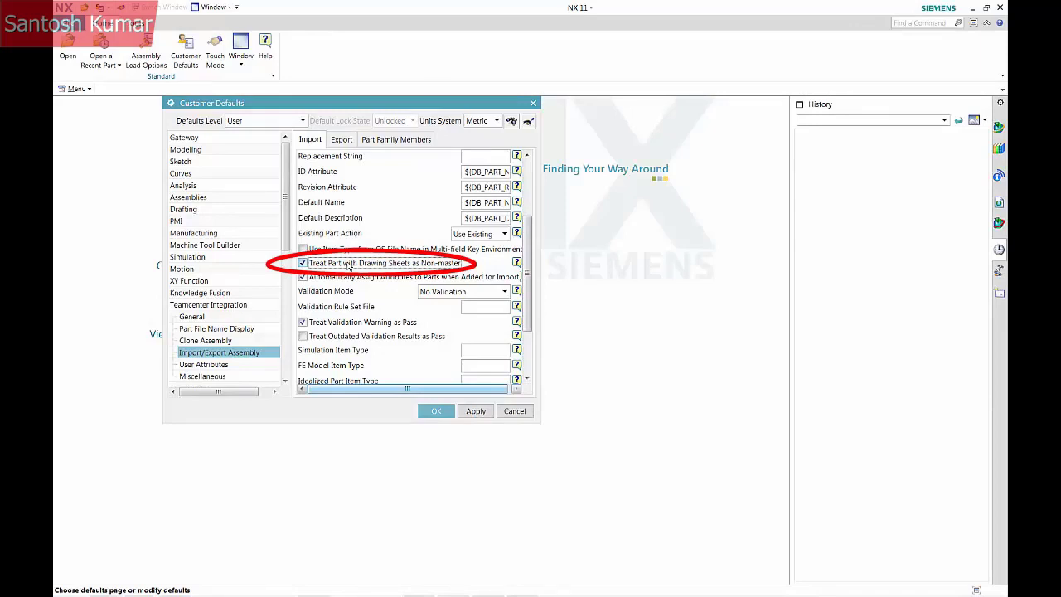
left_click(449, 407)
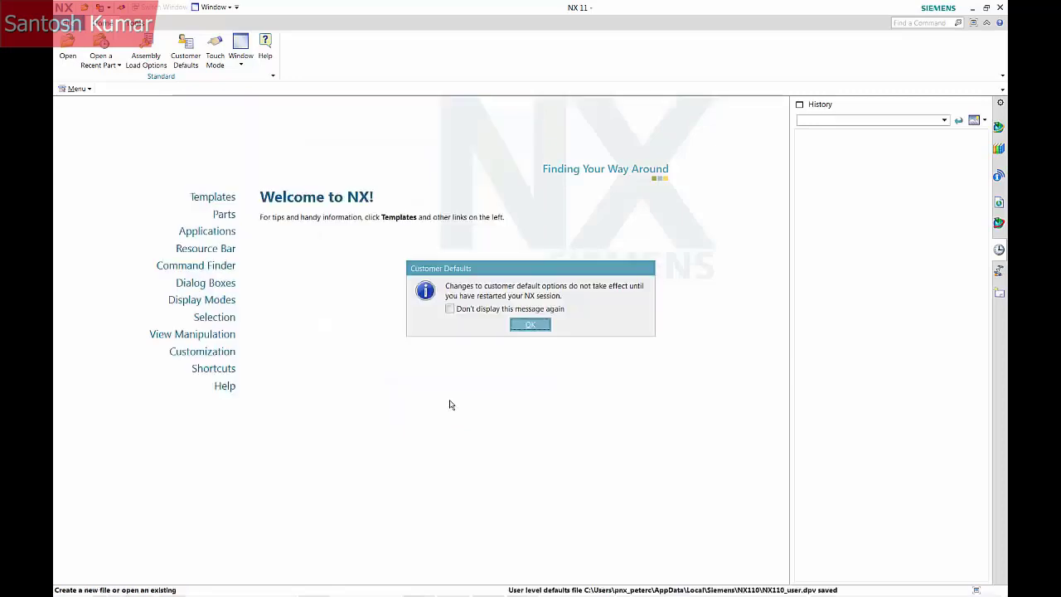